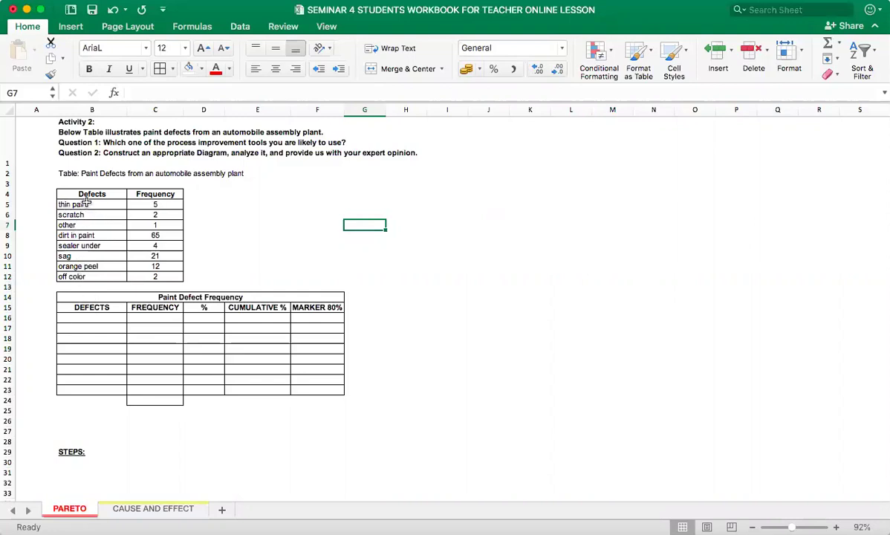
Copy the eight defect names and frequencies from B5:C12 into B16 and centre them
{"action": "left_click_drag", "start_coordinate": [87, 202], "coordinate": [88, 275]}
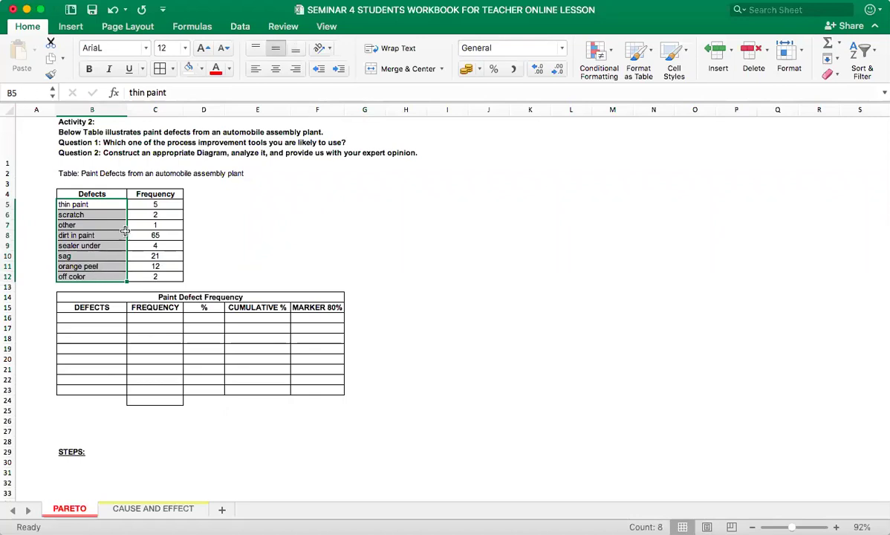
{"action": "left_click_drag", "start_coordinate": [164, 204], "coordinate": [168, 274]}
{"action": "left_click", "coordinate": [253, 225]}
{"action": "left_click_drag", "start_coordinate": [105, 203], "coordinate": [156, 275]}
{"action": "key", "text": "super+c"}
{"action": "left_click", "coordinate": [88, 320]}
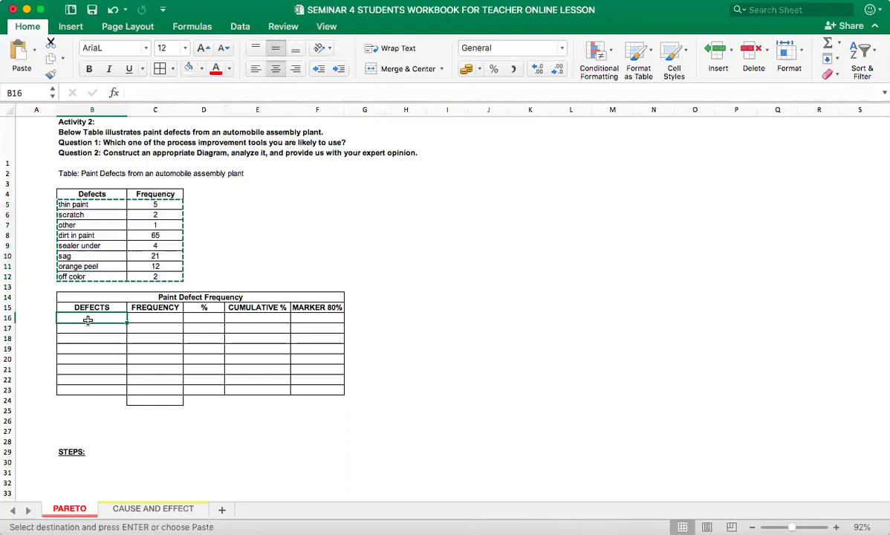
{"action": "key", "text": "super+v"}
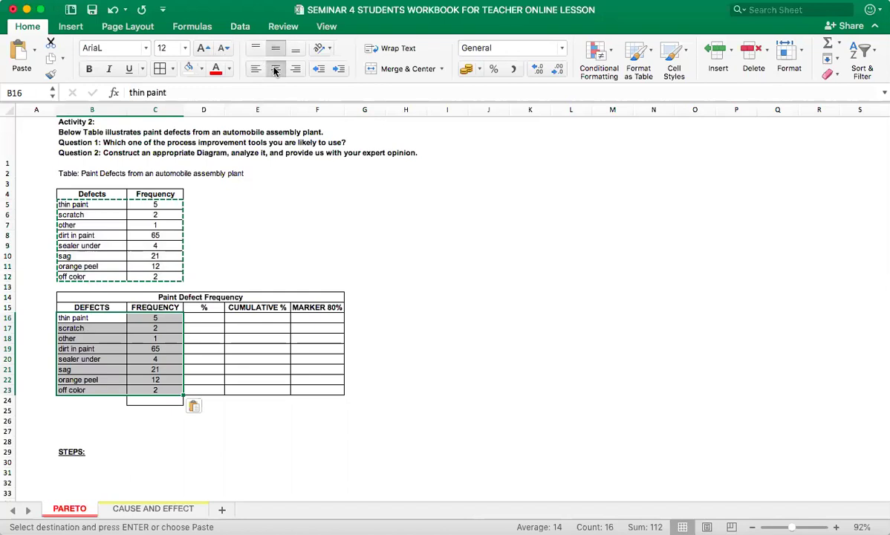
{"action": "left_click", "coordinate": [275, 68]}
Enter =SUM(C16:C23) in C24 so the FREQUENCY total reads 112
{"action": "left_click", "coordinate": [256, 451]}
{"action": "scroll", "coordinate": [256, 452], "scroll_direction": "down", "scroll_amount": 2}
{"action": "scroll", "coordinate": [125, 385], "scroll_direction": "up", "scroll_amount": 3}
{"action": "scroll", "coordinate": [124, 386], "scroll_direction": "up", "scroll_amount": 3}
{"action": "left_click", "coordinate": [264, 304]}
{"action": "left_click", "coordinate": [256, 297]}
{"action": "left_click", "coordinate": [211, 403]}
{"action": "type", "text": "=sum("}
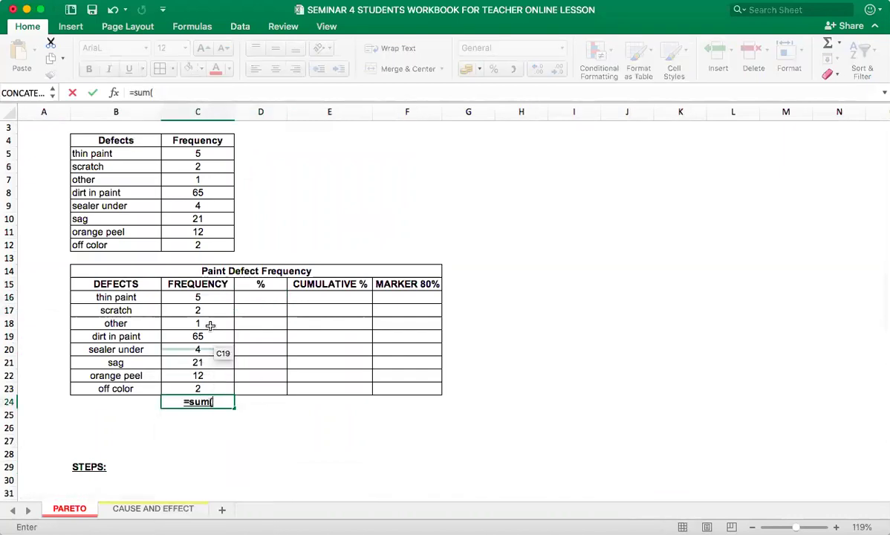
{"action": "left_click_drag", "start_coordinate": [200, 297], "coordinate": [225, 391]}
{"action": "key", "text": "Return"}
{"action": "left_click", "coordinate": [242, 417]}
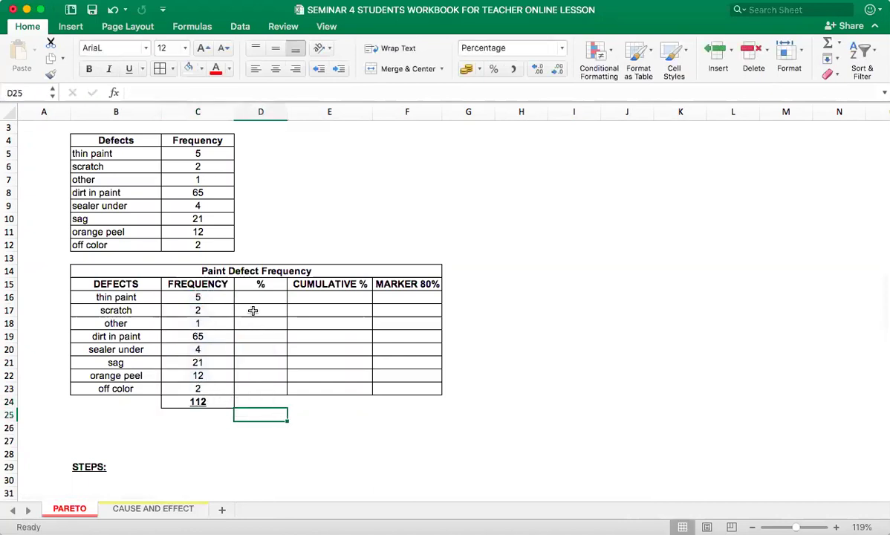
Enter =C16/$C$24 in D16 as the first defect's percentage share
{"action": "left_click", "coordinate": [248, 297]}
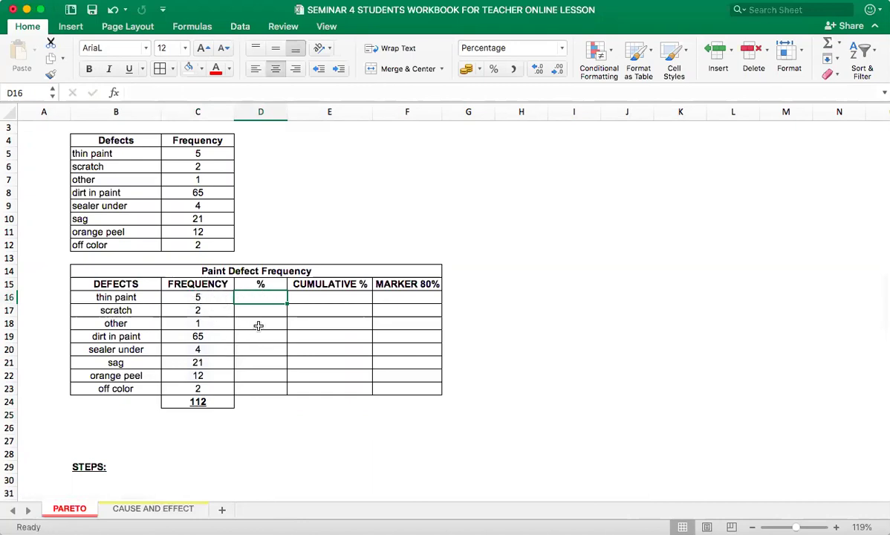
{"action": "type", "text": "="}
{"action": "left_click", "coordinate": [222, 297]}
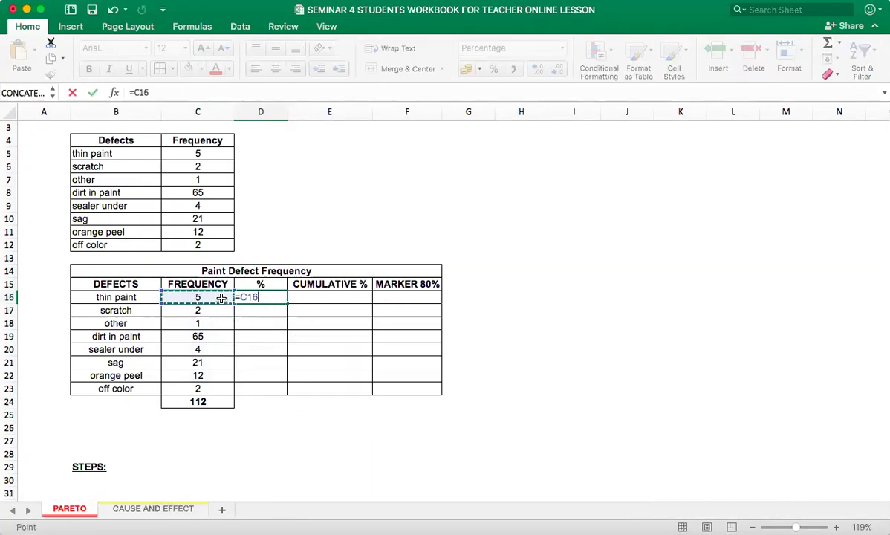
{"action": "type", "text": "/"}
{"action": "left_click", "coordinate": [207, 403]}
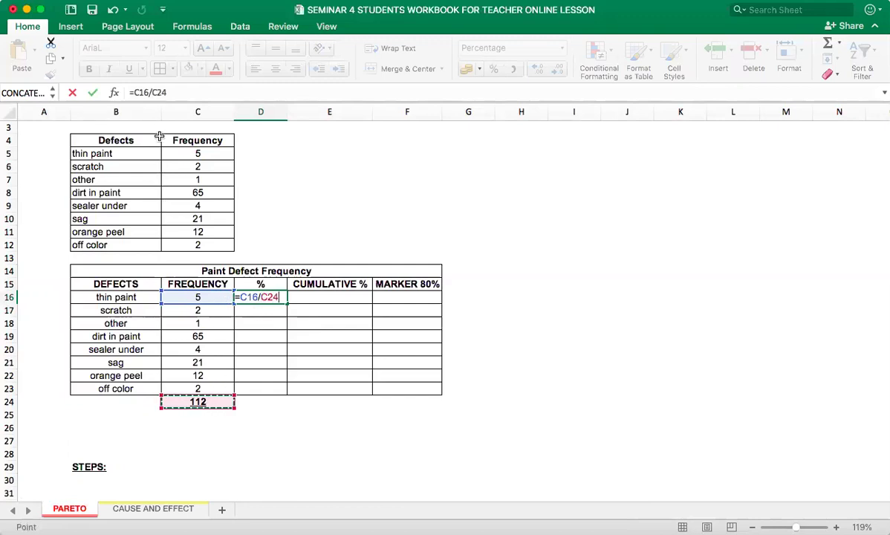
{"action": "left_click", "coordinate": [151, 92]}
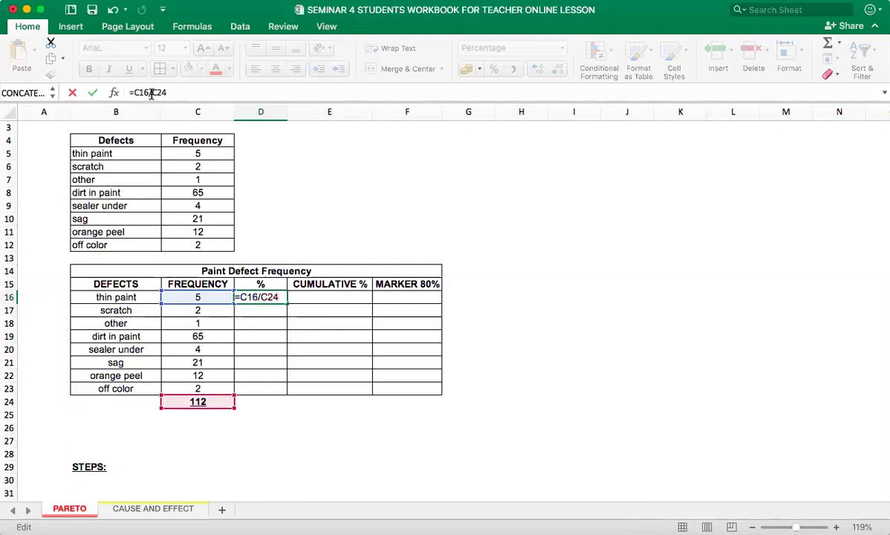
{"action": "type", "text": "%"}
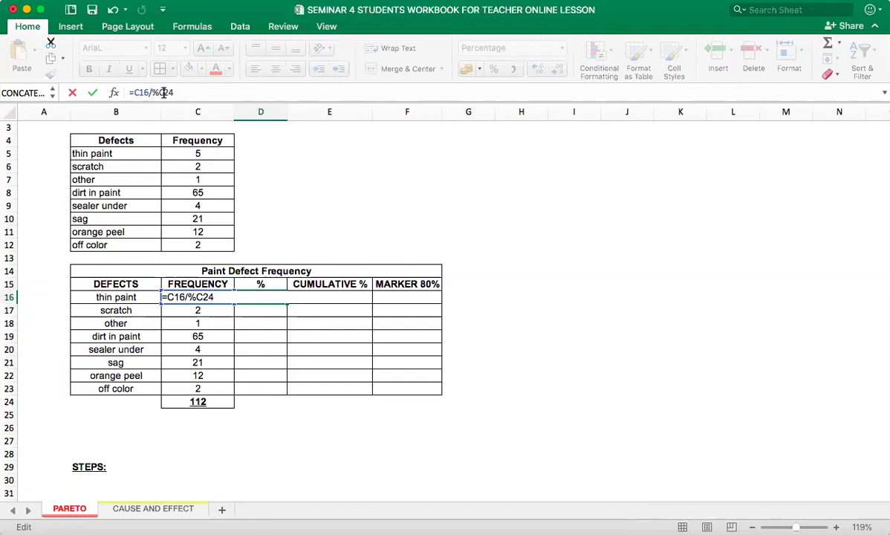
{"action": "left_click", "coordinate": [163, 92]}
{"action": "key", "text": "BackSpace"}
{"action": "key", "text": "BackSpace"}
{"action": "type", "text": "$C"}
{"action": "key", "text": "Return"}
Fill the percentage formula down to D23 and spot-check the copied formulas
{"action": "left_click", "coordinate": [256, 296]}
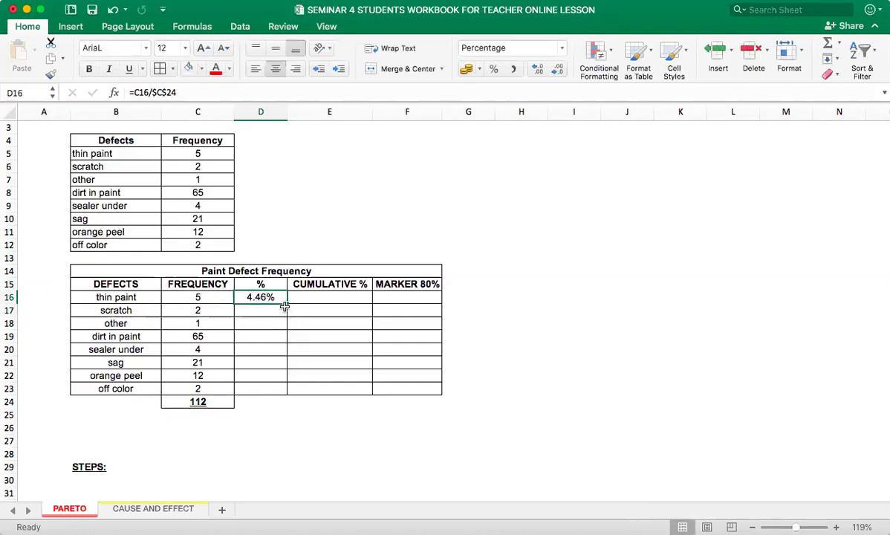
{"action": "left_click_drag", "start_coordinate": [287, 303], "coordinate": [283, 394]}
{"action": "double_click", "coordinate": [264, 349]}
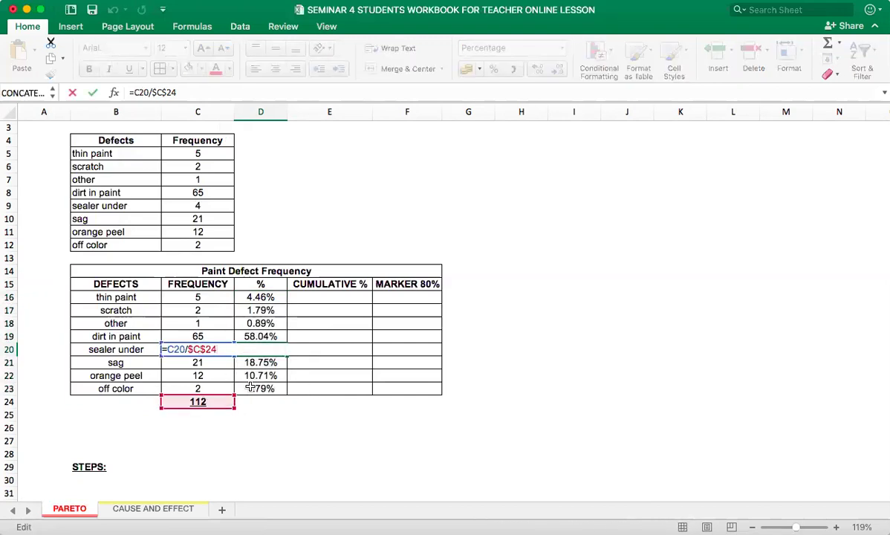
{"action": "left_click", "coordinate": [273, 370]}
{"action": "double_click", "coordinate": [276, 384]}
{"action": "key", "text": "Escape"}
{"action": "double_click", "coordinate": [261, 299]}
{"action": "left_click", "coordinate": [254, 305]}
{"action": "double_click", "coordinate": [254, 306]}
{"action": "left_click", "coordinate": [260, 324]}
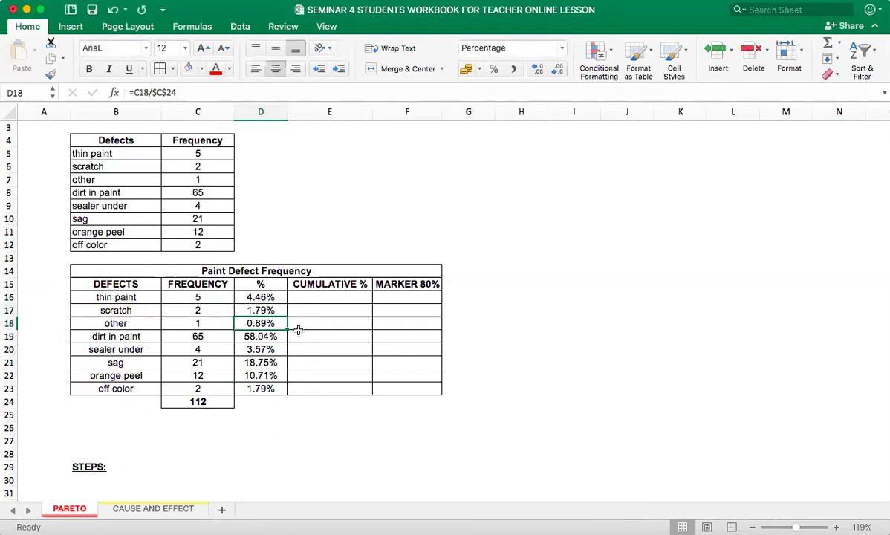
{"action": "left_click_drag", "start_coordinate": [270, 297], "coordinate": [257, 389]}
{"action": "right_click", "coordinate": [266, 329]}
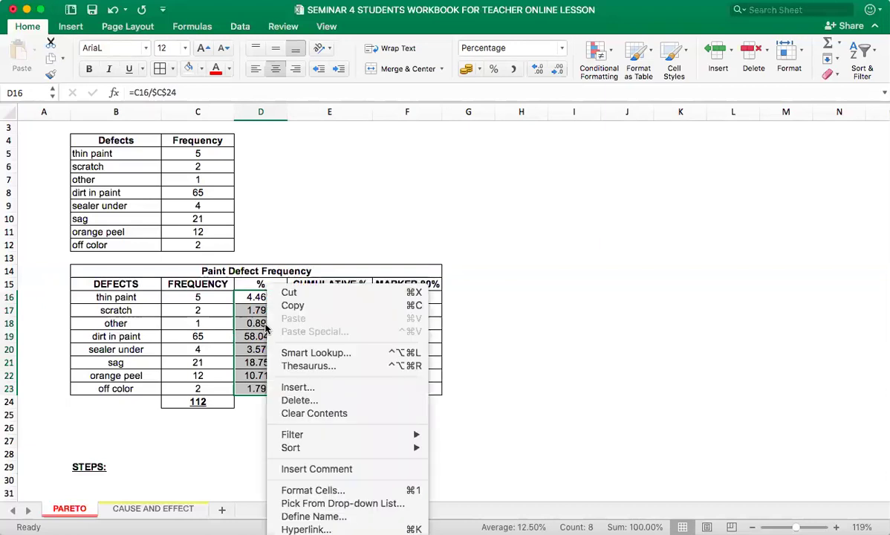
{"action": "left_click", "coordinate": [320, 491]}
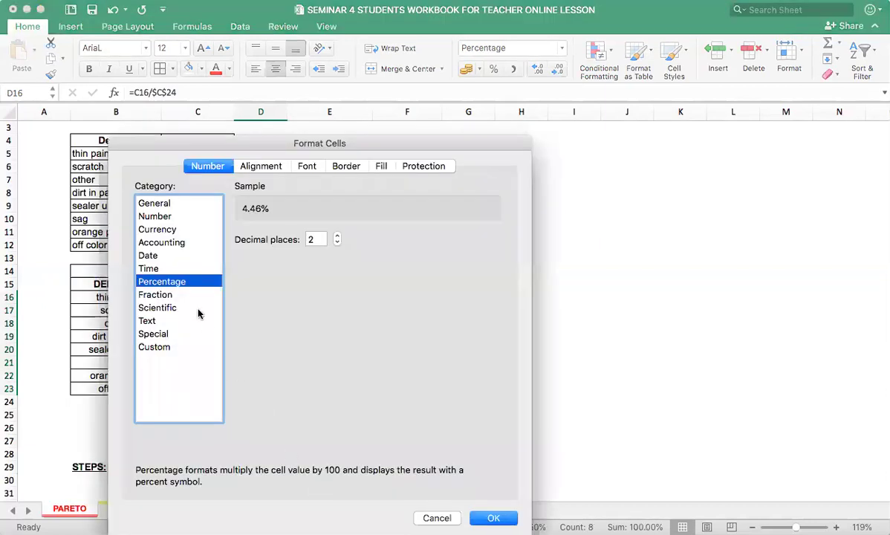
{"action": "left_click", "coordinate": [187, 215]}
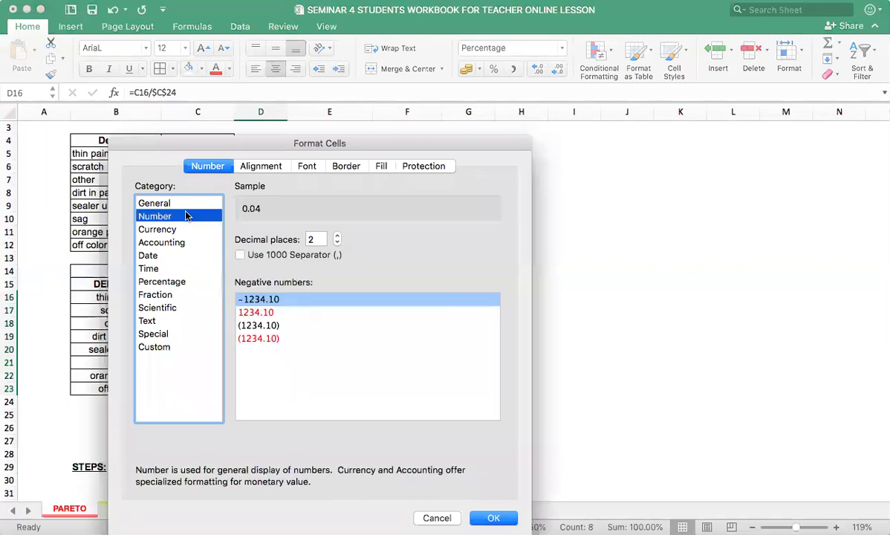
{"action": "left_click", "coordinate": [187, 282]}
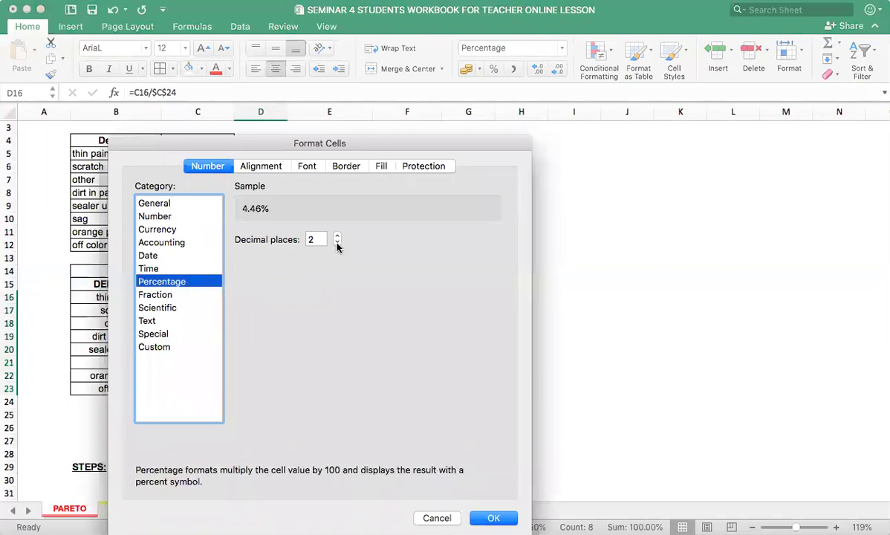
{"action": "left_click", "coordinate": [337, 243]}
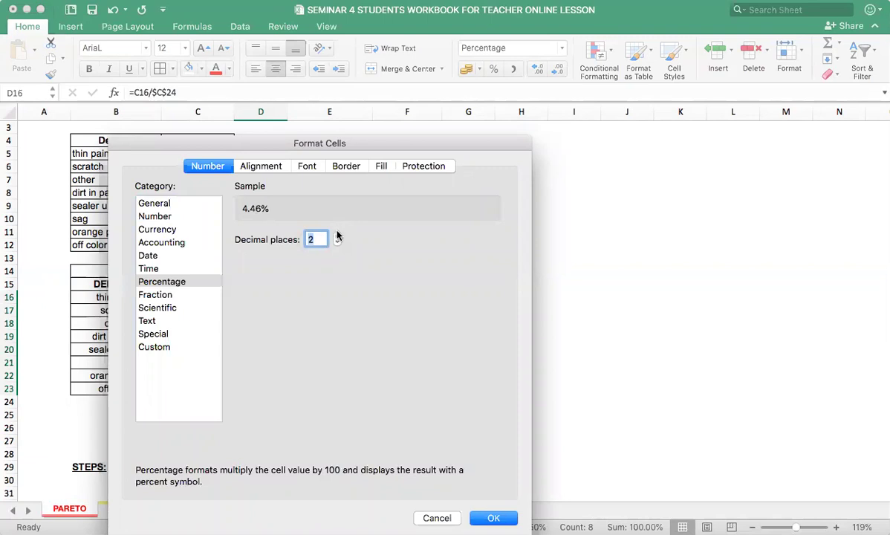
{"action": "left_click", "coordinate": [492, 518]}
{"action": "left_click", "coordinate": [334, 430]}
{"action": "left_click", "coordinate": [209, 401]}
Park the 112 total in C25 and sort by % largest to smallest, expanding the selection
{"action": "key", "text": "super+c"}
{"action": "left_click_drag", "start_coordinate": [209, 406], "coordinate": [209, 418]}
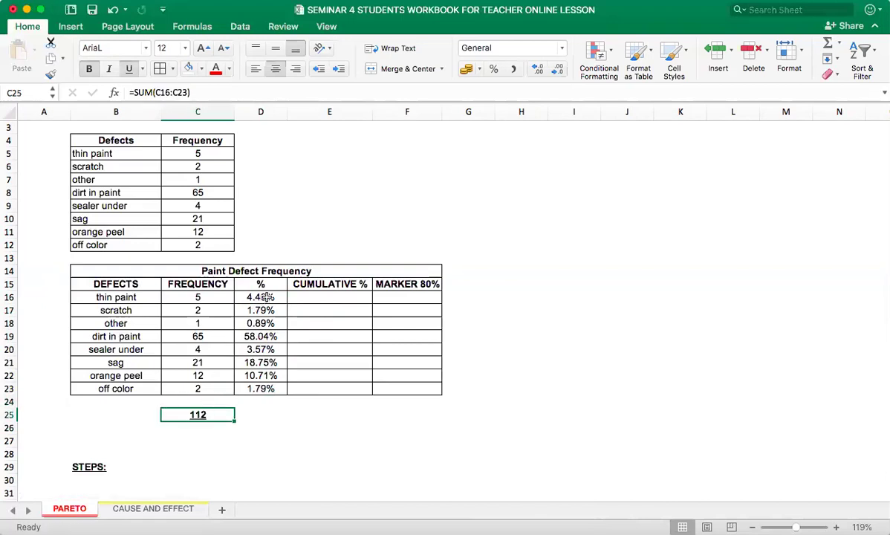
{"action": "left_click_drag", "start_coordinate": [266, 298], "coordinate": [273, 389]}
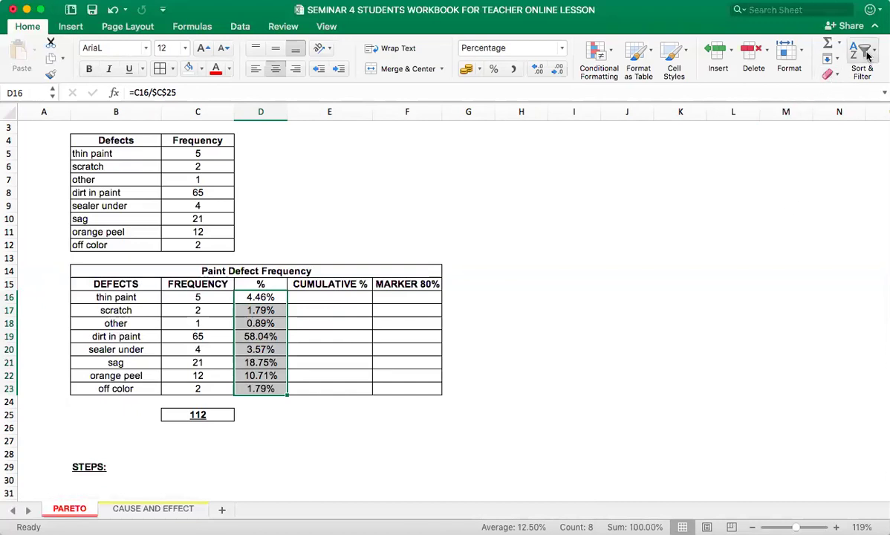
{"action": "left_click", "coordinate": [853, 97]}
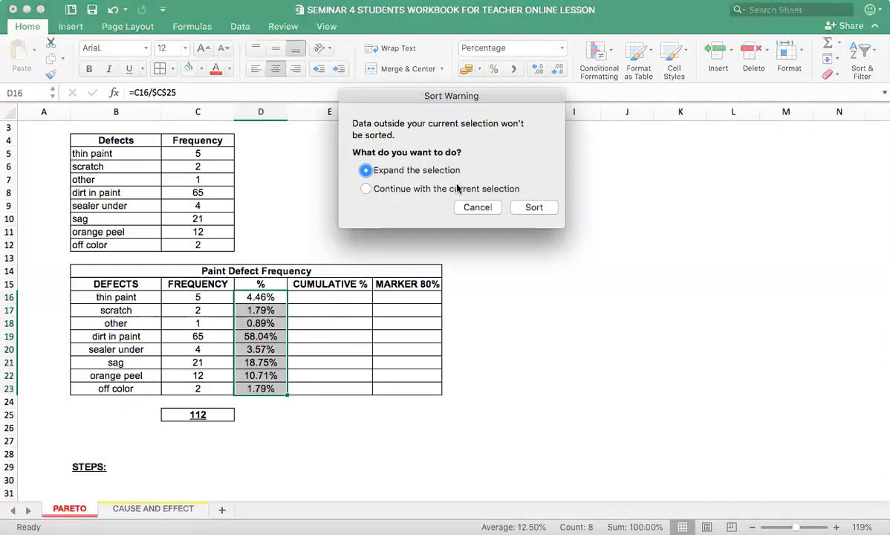
{"action": "left_click", "coordinate": [534, 208]}
Move the 112 total back into C24 beneath the sorted table
{"action": "left_click", "coordinate": [281, 338]}
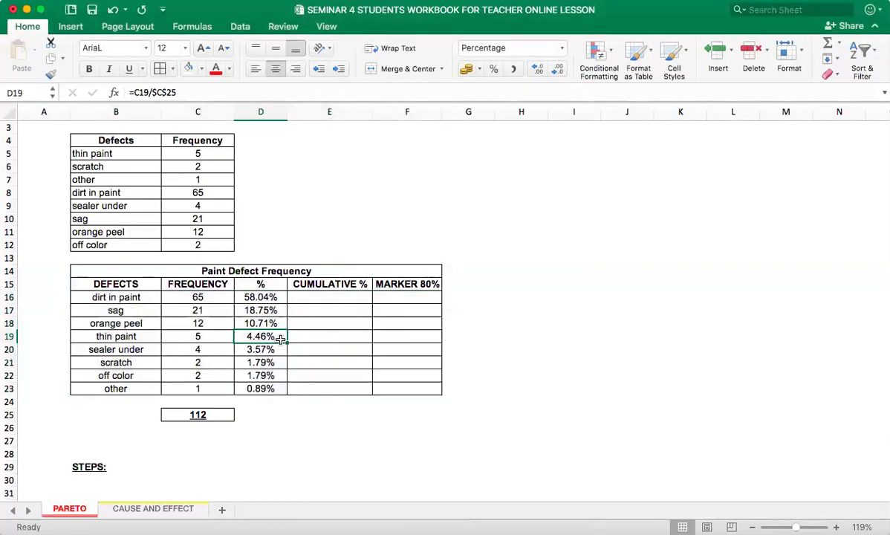
{"action": "left_click", "coordinate": [223, 416]}
{"action": "key", "text": "super+c"}
{"action": "key", "text": "Up"}
{"action": "key", "text": "Return"}
{"action": "left_click", "coordinate": [260, 414]}
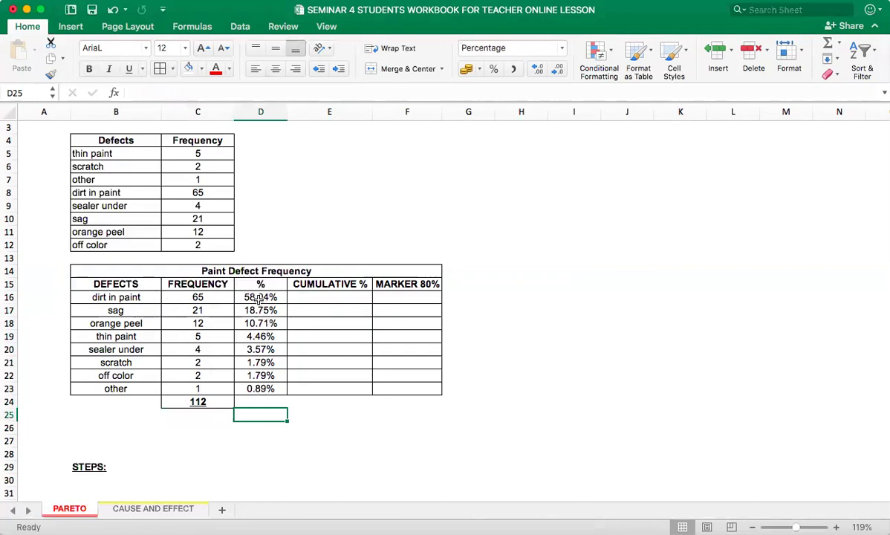
{"action": "left_click_drag", "start_coordinate": [252, 297], "coordinate": [260, 389]}
{"action": "left_click", "coordinate": [329, 361]}
Start CUMULATIVE % with E16 =D16 and E17 =E16+D17
{"action": "left_click", "coordinate": [327, 299]}
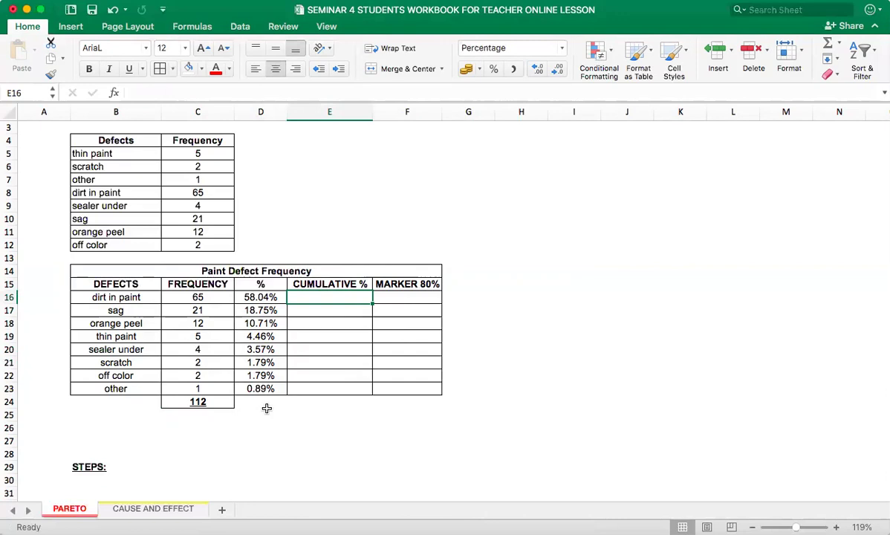
{"action": "type", "text": "="}
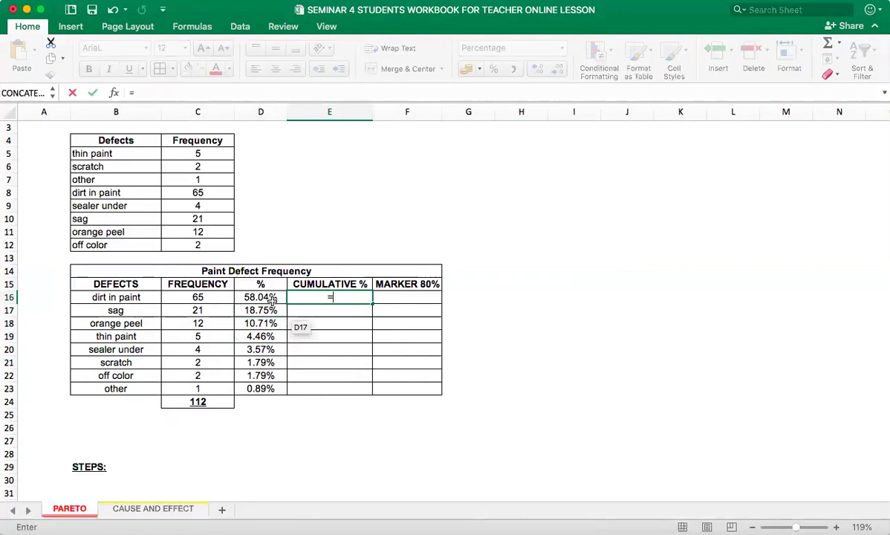
{"action": "left_click", "coordinate": [265, 298]}
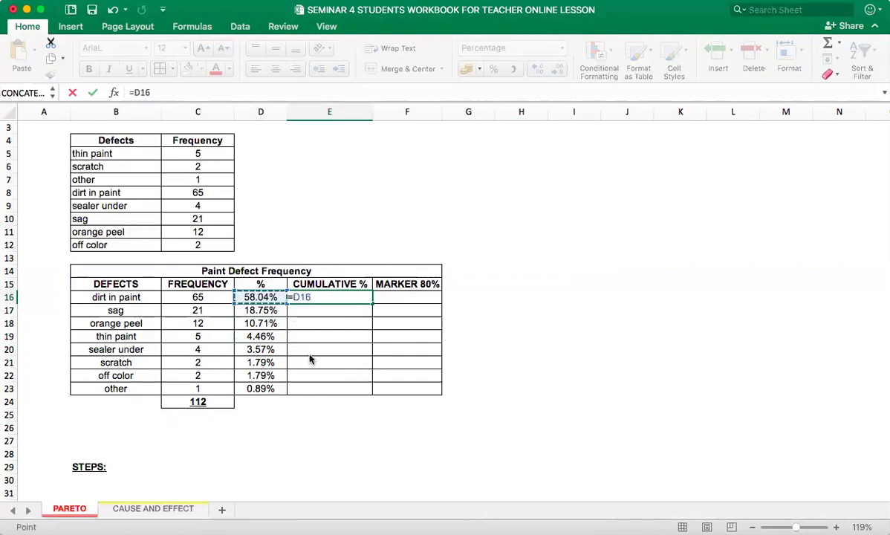
{"action": "key", "text": "Return"}
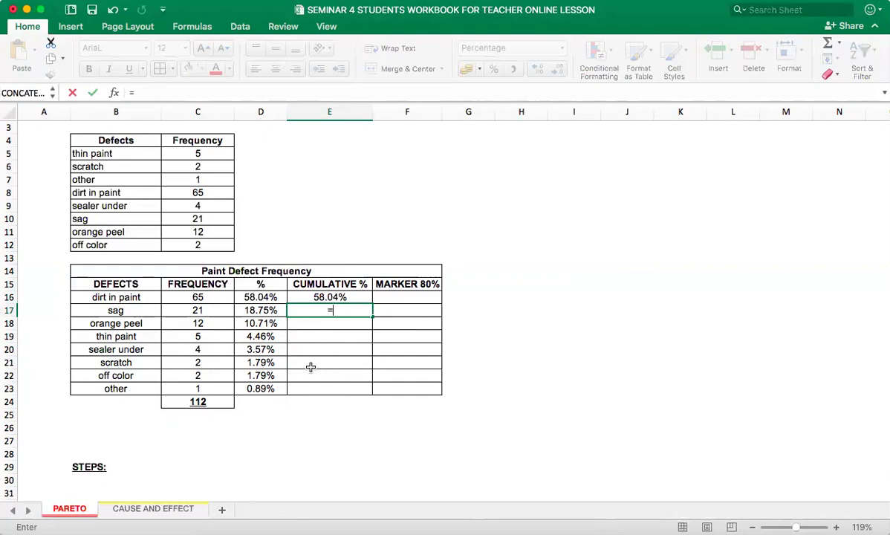
{"action": "type", "text": "="}
{"action": "left_click", "coordinate": [303, 295]}
{"action": "type", "text": "+"}
{"action": "left_click", "coordinate": [263, 310]}
{"action": "key", "text": "Return"}
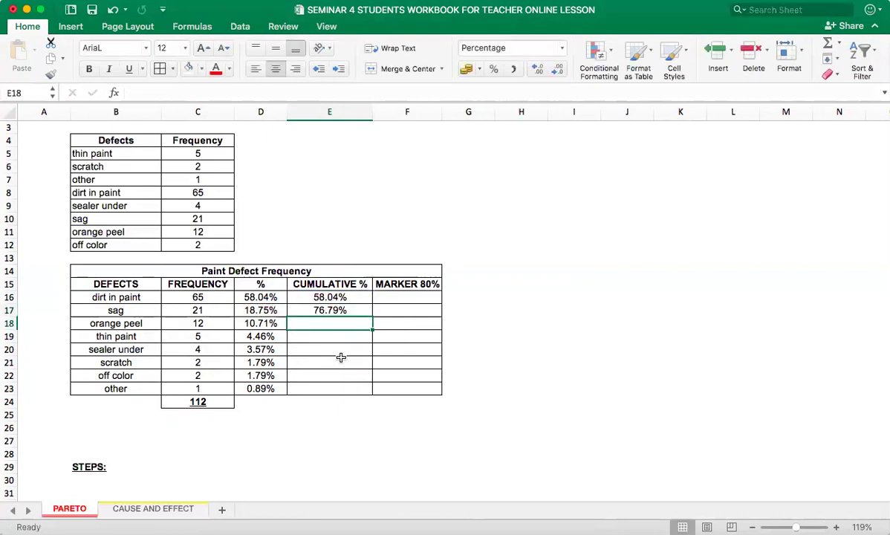
Enter =E17+D18 in E18 and fill it down to E23, reaching 100.00%
{"action": "type", "text": "="}
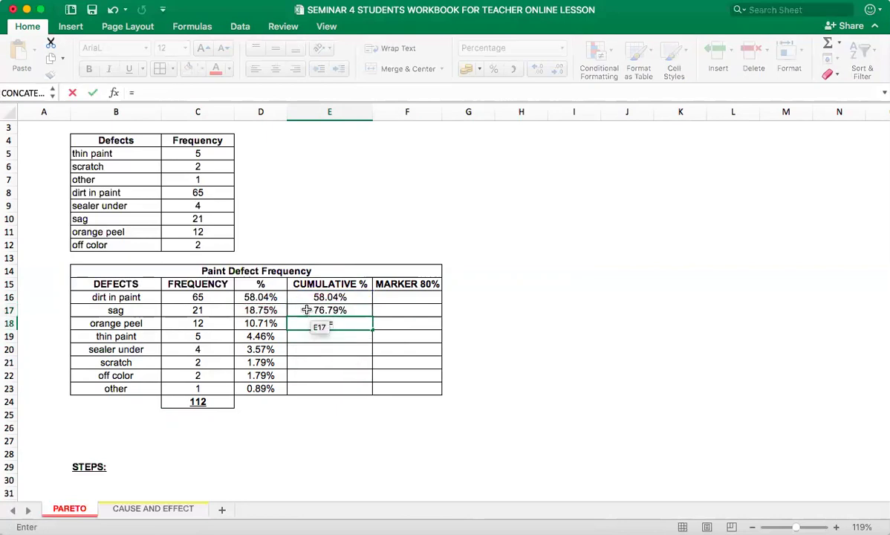
{"action": "left_click", "coordinate": [306, 310]}
{"action": "type", "text": "+"}
{"action": "left_click", "coordinate": [275, 323]}
{"action": "key", "text": "Return"}
{"action": "left_click", "coordinate": [360, 324]}
{"action": "left_click_drag", "start_coordinate": [371, 329], "coordinate": [370, 390]}
{"action": "left_click", "coordinate": [434, 414]}
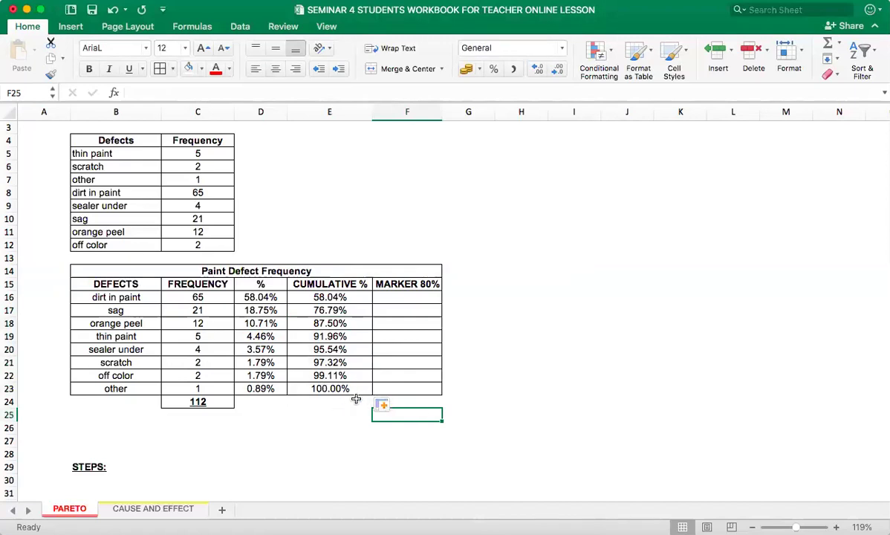
Check the cumulative formulas in E21 and E22
{"action": "double_click", "coordinate": [355, 362]}
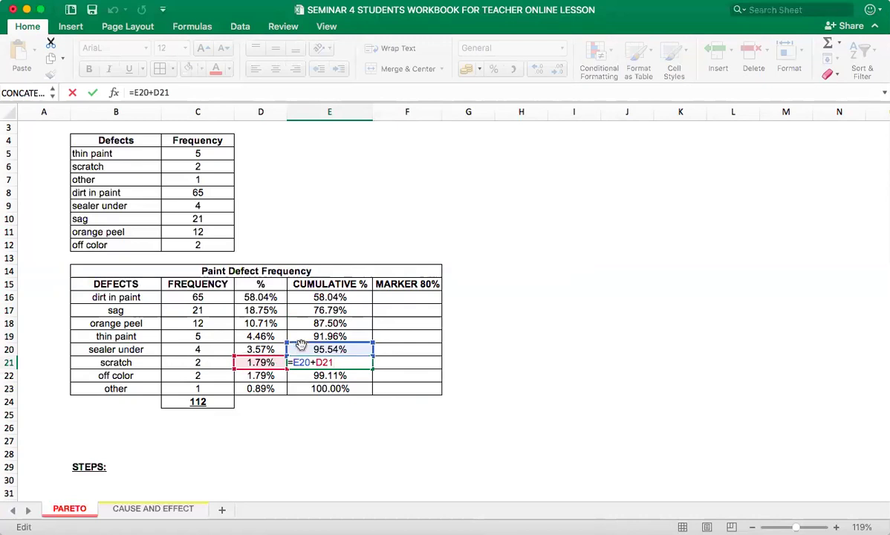
{"action": "key", "text": "Return"}
{"action": "double_click", "coordinate": [301, 375]}
{"action": "key", "text": "Return"}
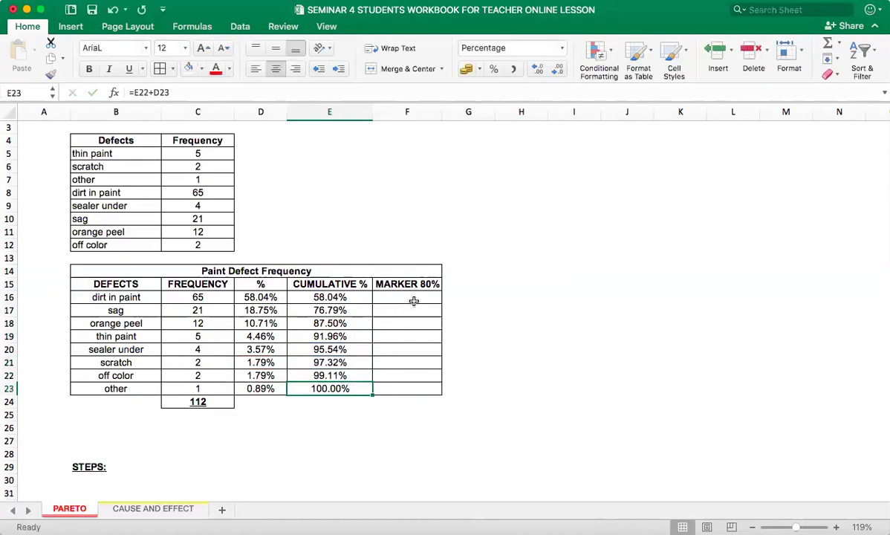
Enter 80% in F16 and copy it into F17:F23 so every marker cell reads 80%
{"action": "left_click", "coordinate": [414, 301]}
{"action": "type", "text": "80%%"}
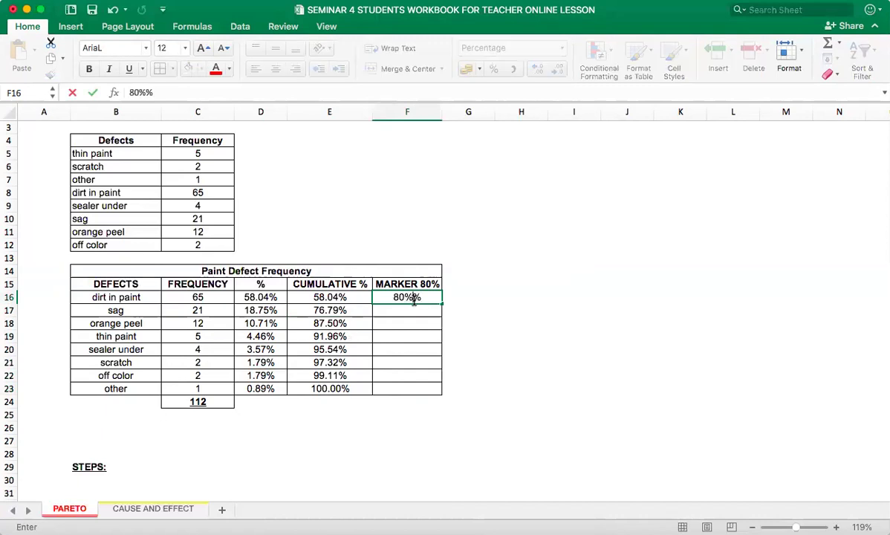
{"action": "key", "text": "Return"}
{"action": "left_click", "coordinate": [414, 300]}
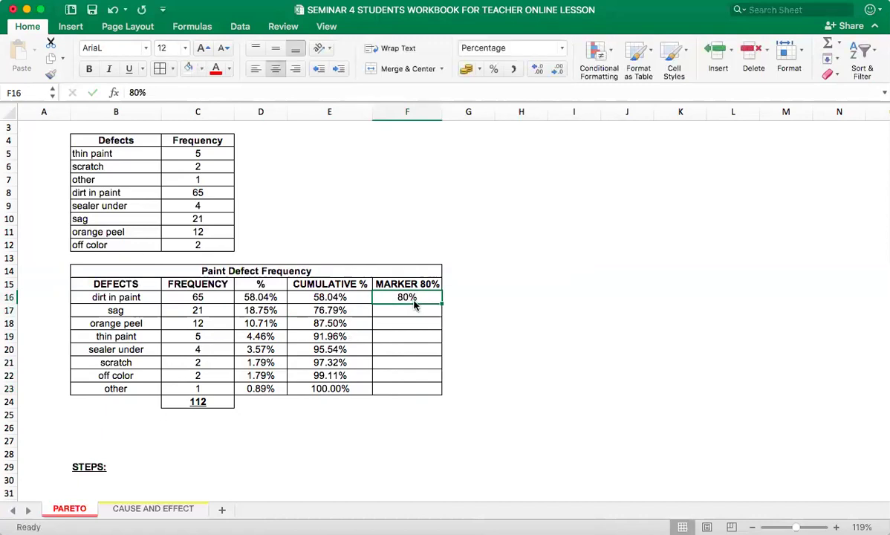
{"action": "key", "text": "super+c"}
{"action": "left_click_drag", "start_coordinate": [407, 311], "coordinate": [430, 387]}
{"action": "key", "text": "super+v"}
{"action": "left_click", "coordinate": [478, 382]}
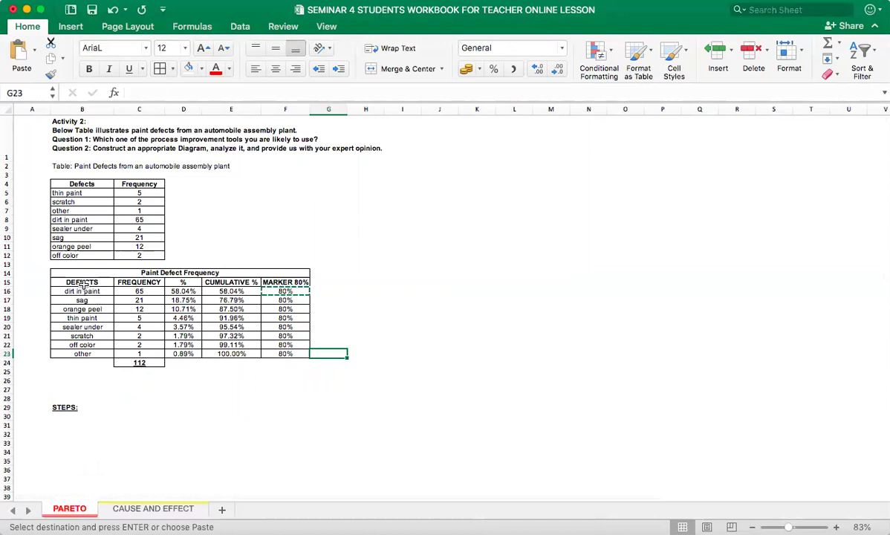
{"action": "left_click_drag", "start_coordinate": [84, 286], "coordinate": [246, 351]}
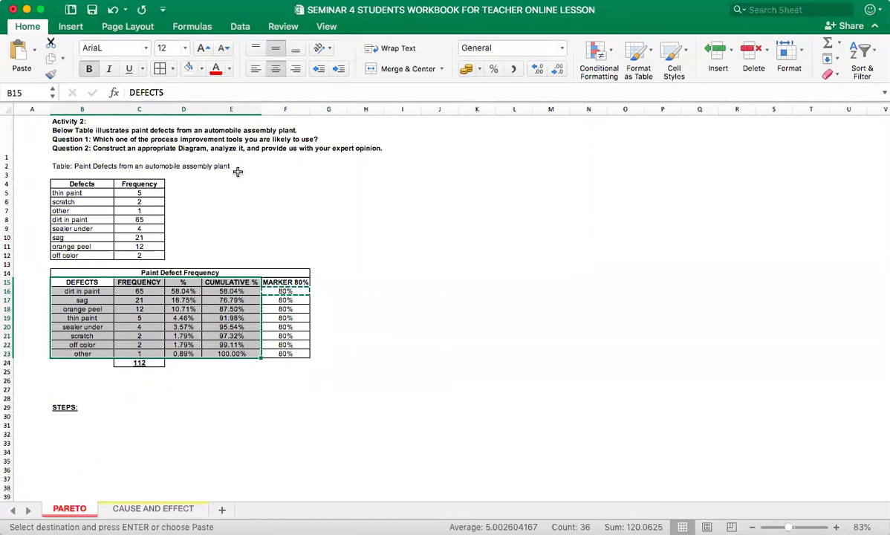
Insert a clustered column chart of the table and enlarge it beside the data
{"action": "left_click", "coordinate": [72, 28]}
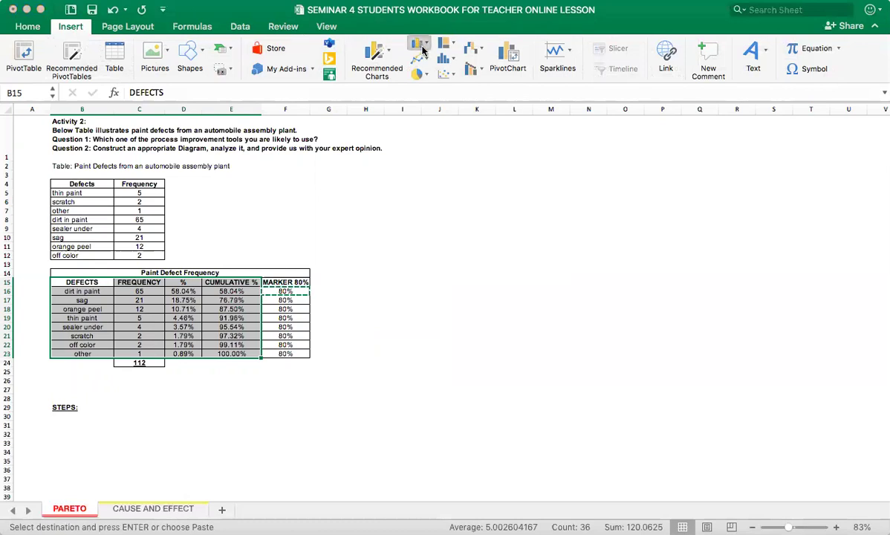
{"action": "left_click", "coordinate": [441, 121]}
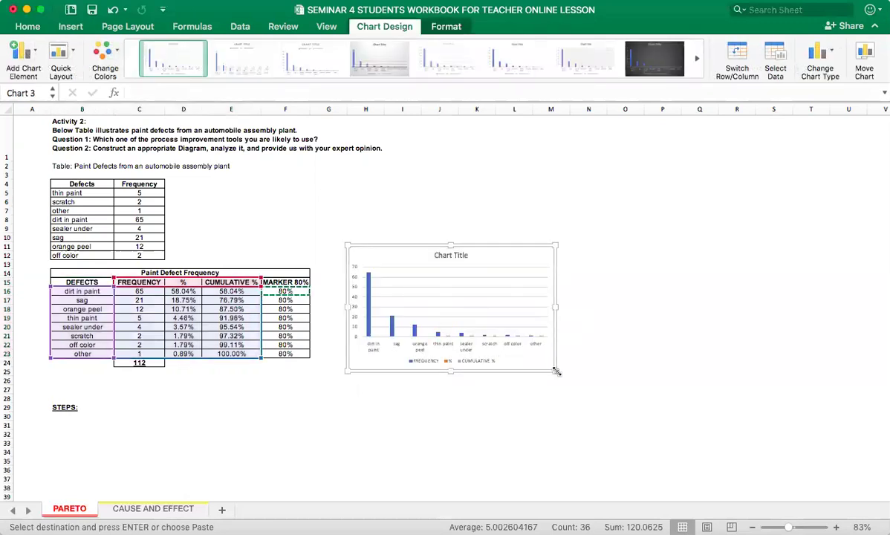
{"action": "left_click_drag", "start_coordinate": [595, 380], "coordinate": [658, 408]}
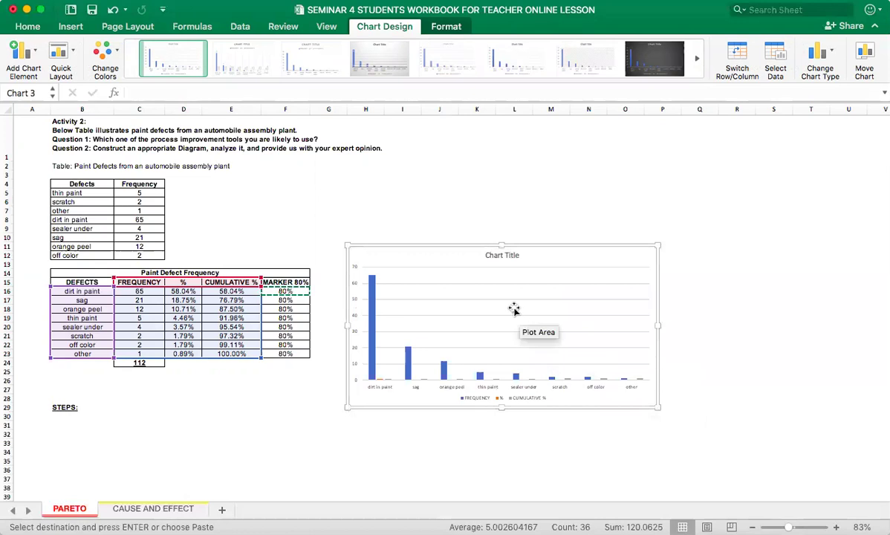
{"action": "left_click_drag", "start_coordinate": [479, 247], "coordinate": [480, 192]}
{"action": "scroll", "coordinate": [513, 374], "scroll_direction": "up", "scroll_amount": 3}
{"action": "scroll", "coordinate": [487, 396], "scroll_direction": "up", "scroll_amount": 3}
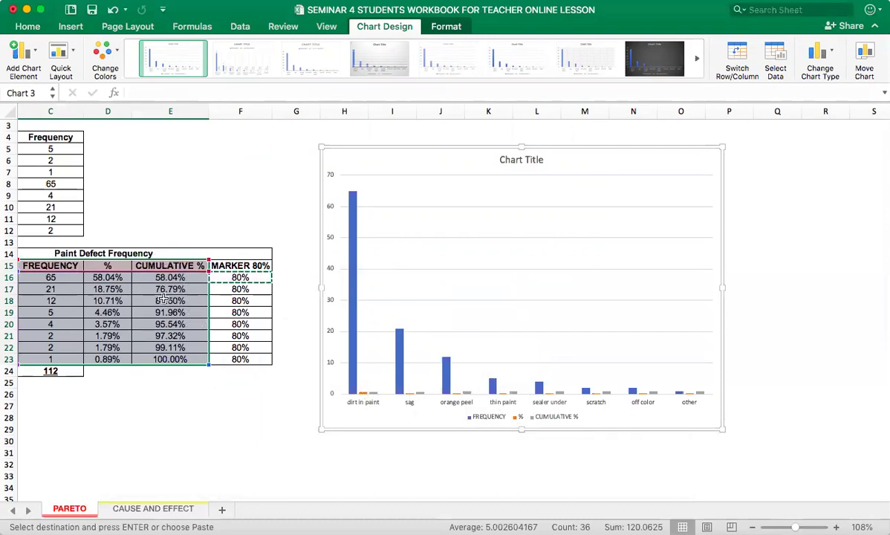
{"action": "scroll", "coordinate": [585, 402], "scroll_direction": "up", "scroll_amount": 5}
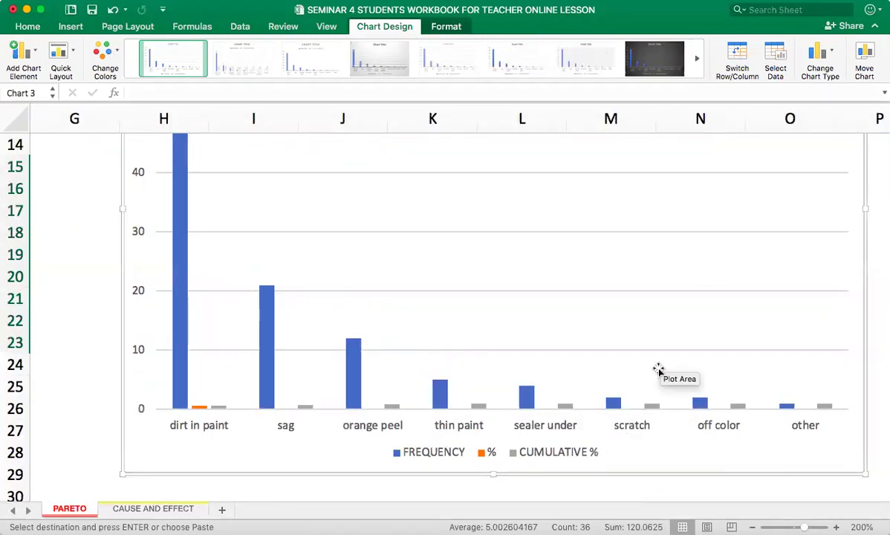
Plot the CUMULATIVE % series on a secondary axis scaled 0–120%
{"action": "left_click", "coordinate": [650, 408]}
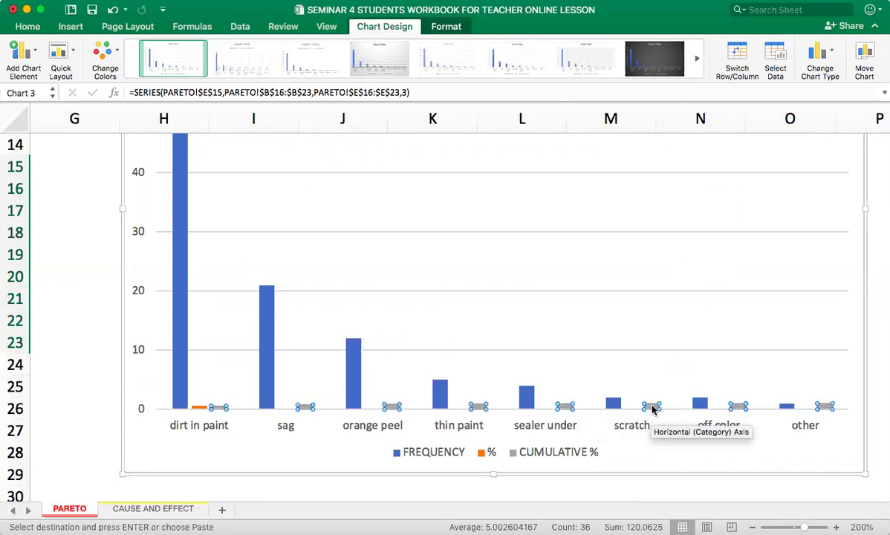
{"action": "left_click", "coordinate": [613, 404]}
{"action": "left_click", "coordinate": [656, 408]}
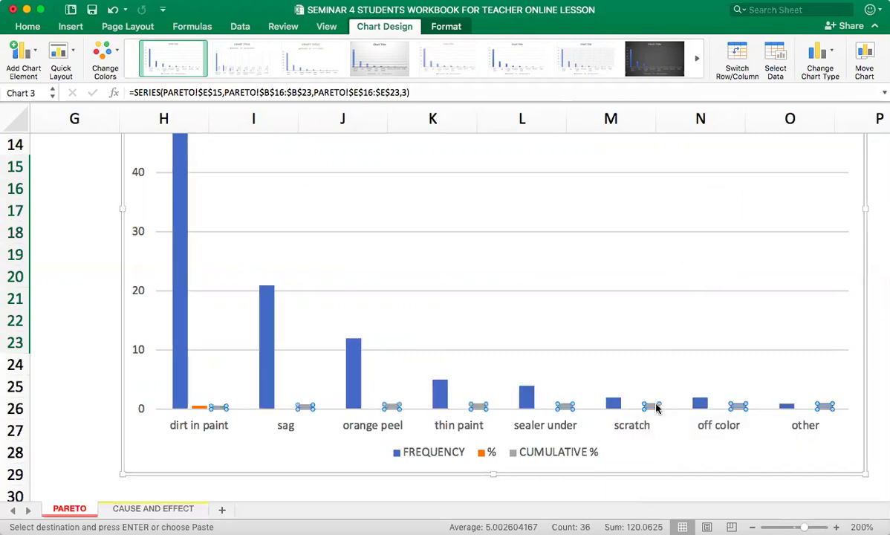
{"action": "double_click", "coordinate": [652, 407]}
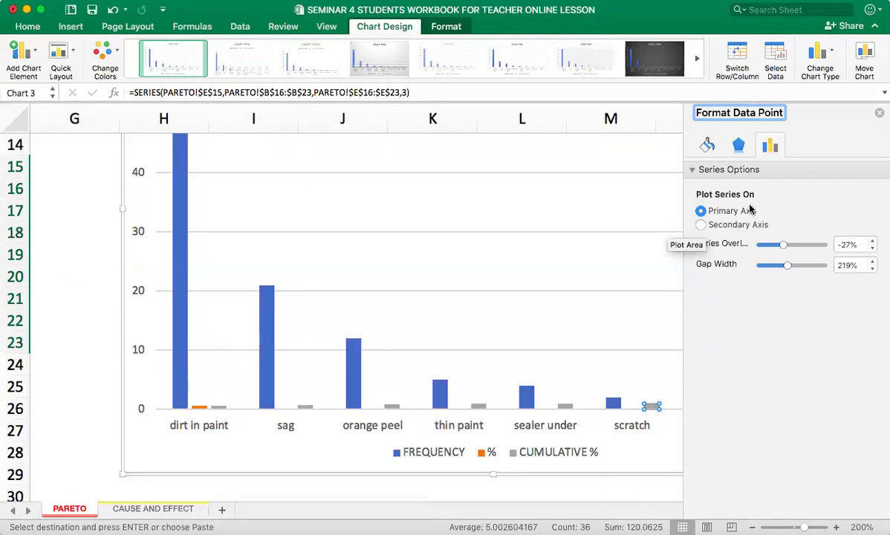
{"action": "left_click", "coordinate": [702, 225]}
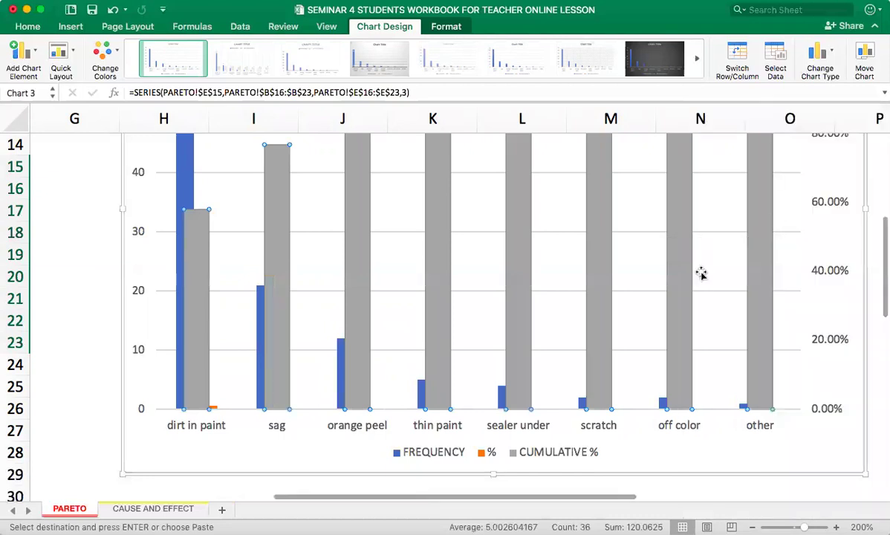
{"action": "scroll", "coordinate": [642, 291], "scroll_direction": "down", "scroll_amount": 3}
{"action": "scroll", "coordinate": [642, 292], "scroll_direction": "down", "scroll_amount": 3}
Change the CUMULATIVE % series chart type to a 2-D line
{"action": "scroll", "coordinate": [567, 301], "scroll_direction": "right", "scroll_amount": 2}
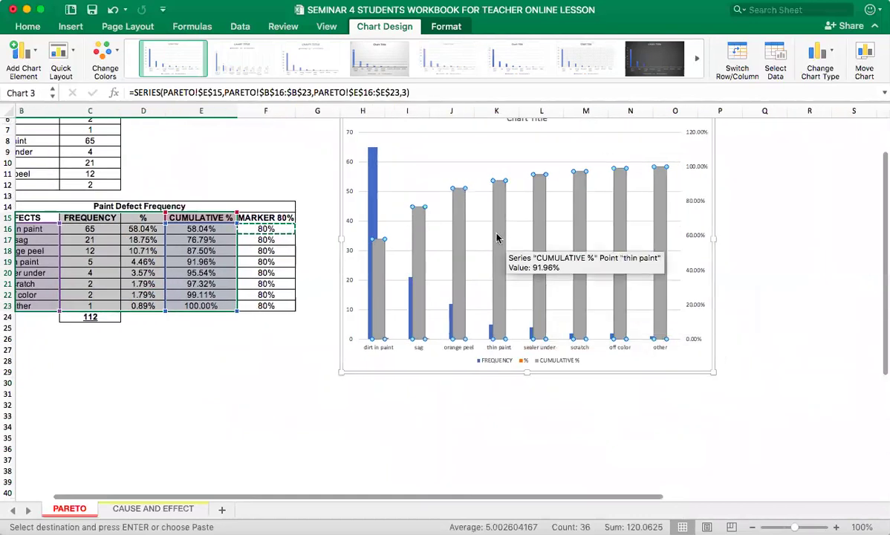
{"action": "left_click", "coordinate": [497, 237]}
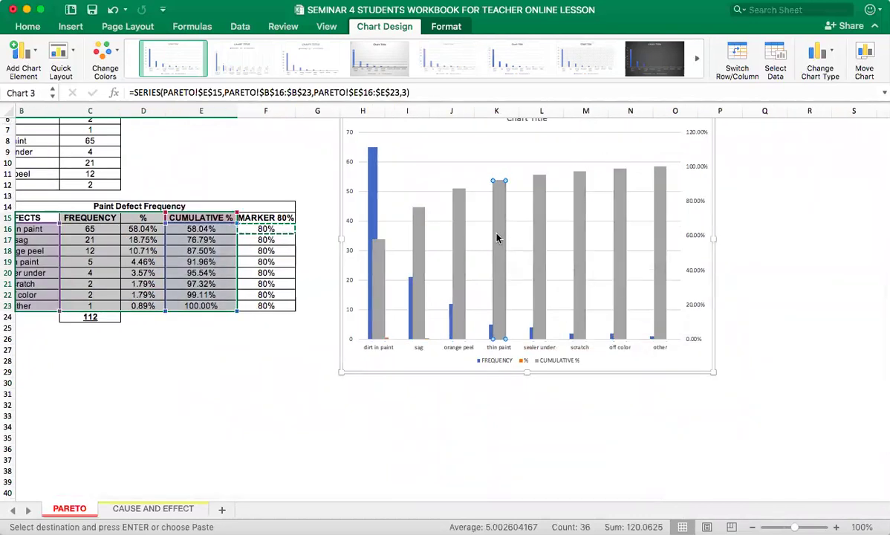
{"action": "right_click", "coordinate": [497, 237]}
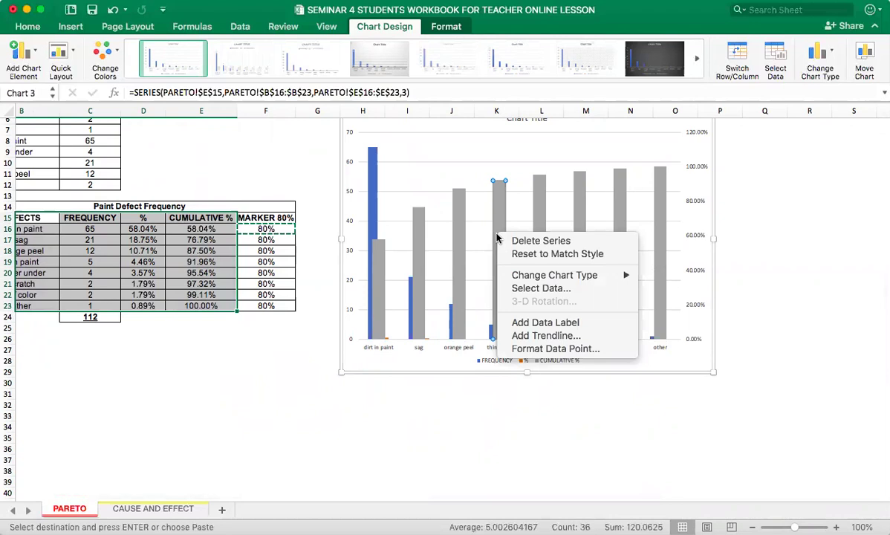
{"action": "mouse_move", "coordinate": [573, 277]}
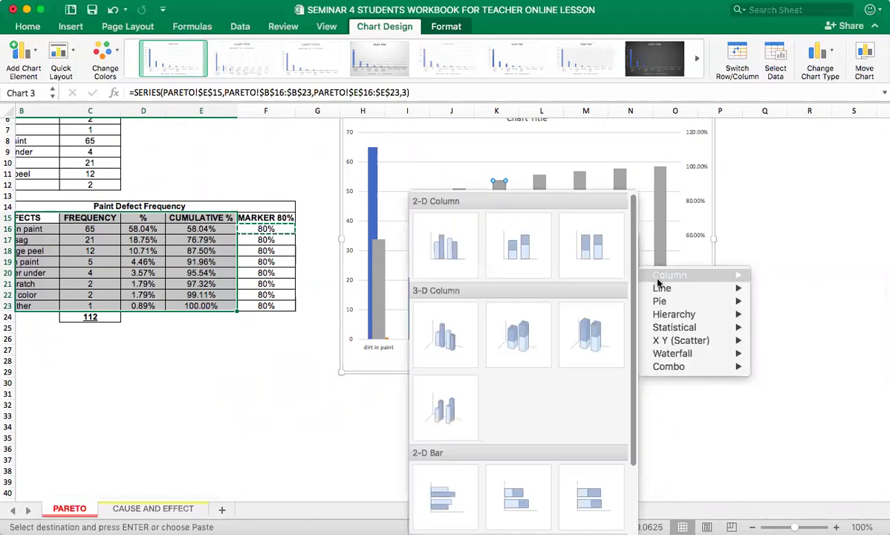
{"action": "mouse_move", "coordinate": [663, 289]}
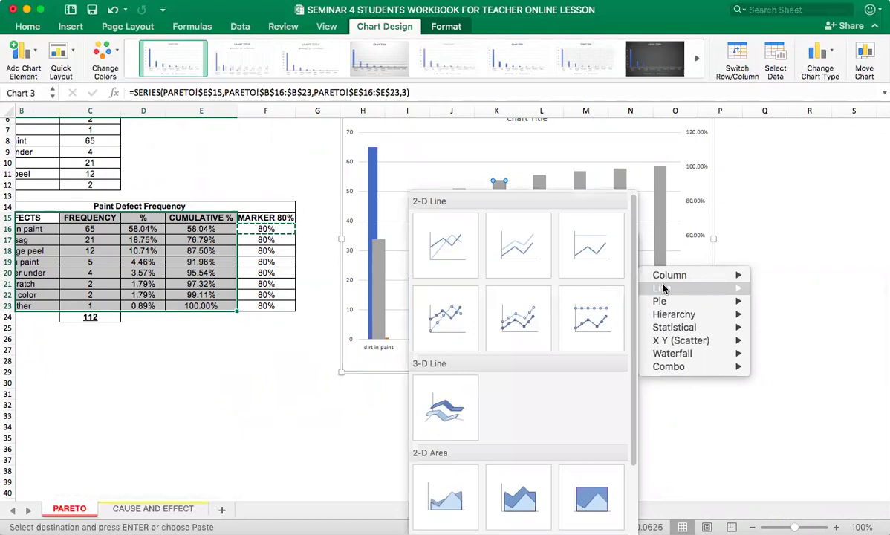
{"action": "left_click", "coordinate": [444, 242]}
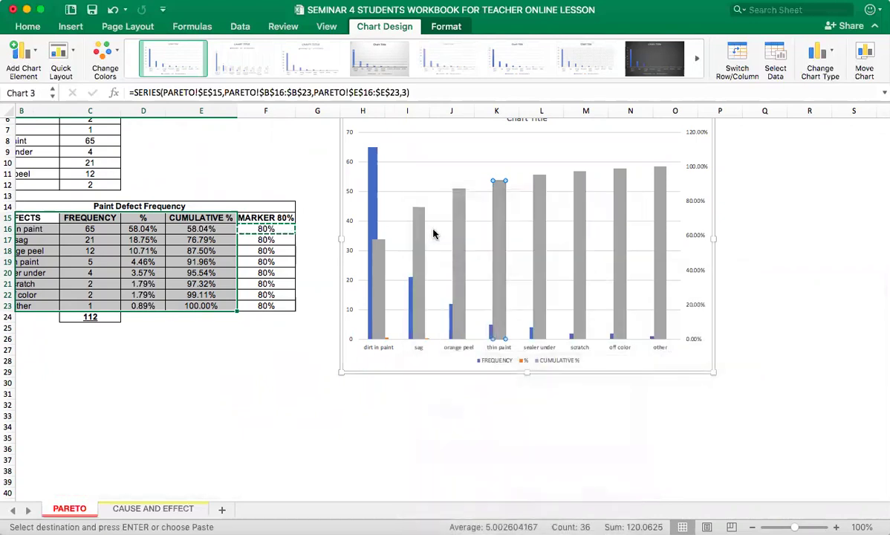
{"action": "scroll", "coordinate": [527, 328], "scroll_direction": "up", "scroll_amount": 2}
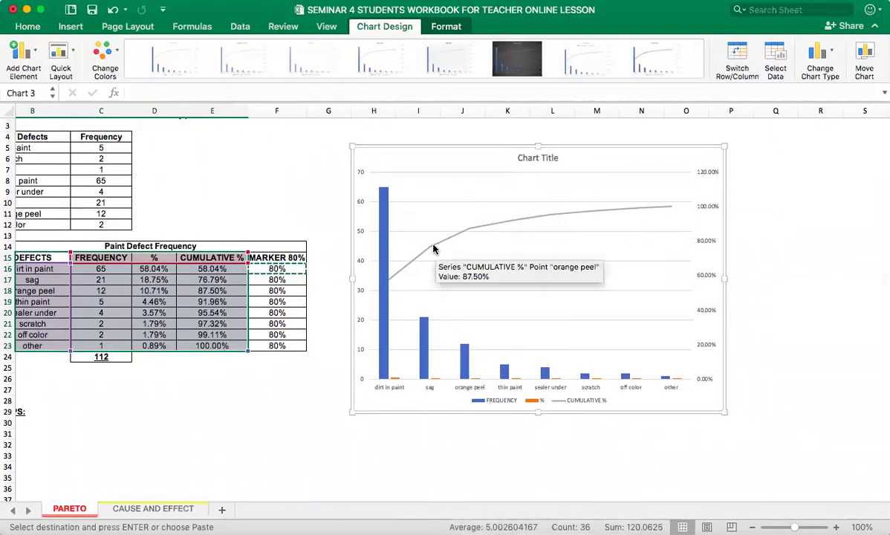
Add data labels to the cumulative % line and the FREQUENCY columns
{"action": "left_click", "coordinate": [435, 249]}
{"action": "right_click", "coordinate": [434, 250]}
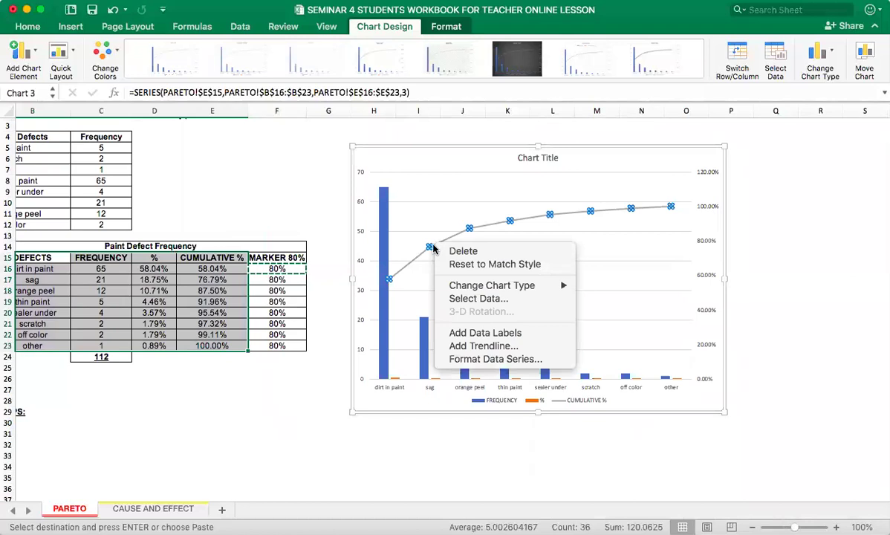
{"action": "left_click", "coordinate": [522, 335]}
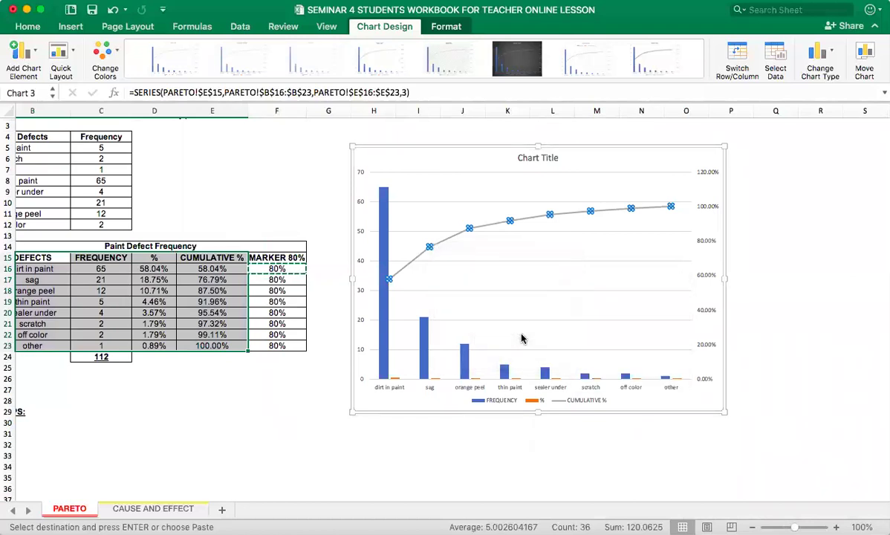
{"action": "left_click", "coordinate": [384, 226]}
{"action": "right_click", "coordinate": [385, 227]}
{"action": "left_click", "coordinate": [420, 293]}
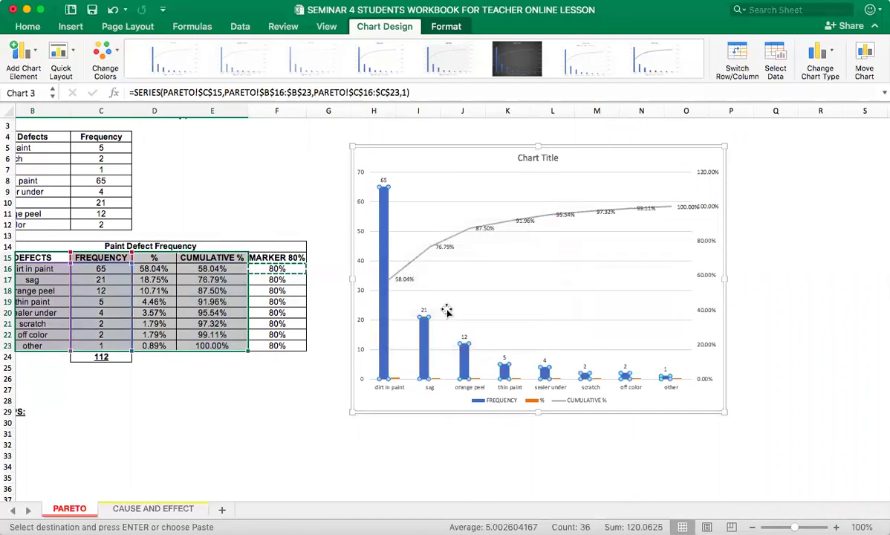
Apply the Quick Layout with axis titles and a data table beneath the chart
{"action": "left_click", "coordinate": [419, 153]}
{"action": "left_click", "coordinate": [60, 62]}
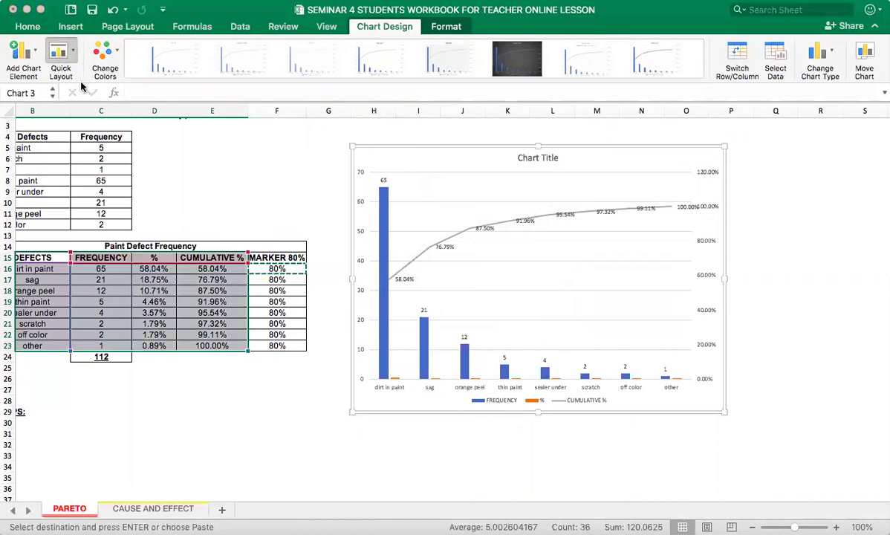
{"action": "left_click", "coordinate": [137, 157]}
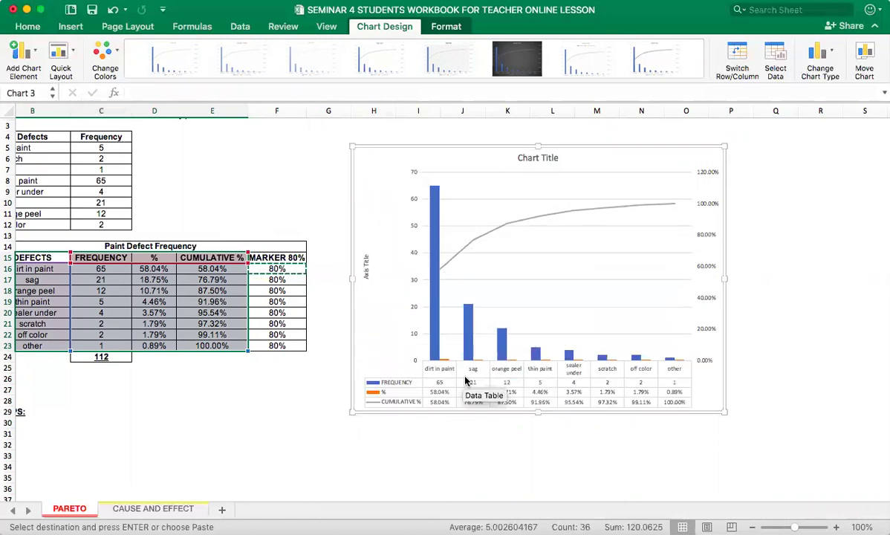
{"action": "scroll", "coordinate": [576, 434], "scroll_direction": "up", "scroll_amount": 3}
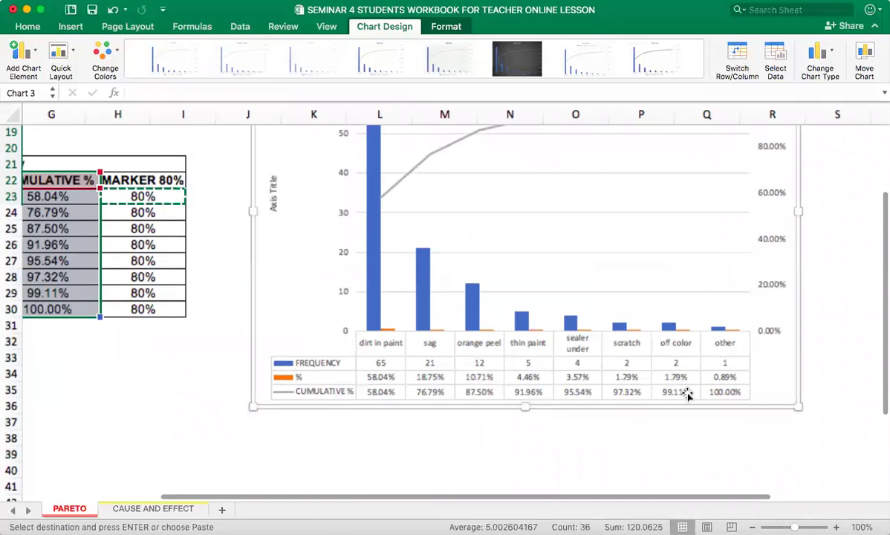
{"action": "scroll", "coordinate": [643, 371], "scroll_direction": "up", "scroll_amount": 5}
{"action": "scroll", "coordinate": [447, 413], "scroll_direction": "down", "scroll_amount": 4}
{"action": "scroll", "coordinate": [447, 413], "scroll_direction": "down", "scroll_amount": 3}
{"action": "scroll", "coordinate": [435, 363], "scroll_direction": "right", "scroll_amount": 3}
{"action": "scroll", "coordinate": [436, 363], "scroll_direction": "down", "scroll_amount": 1}
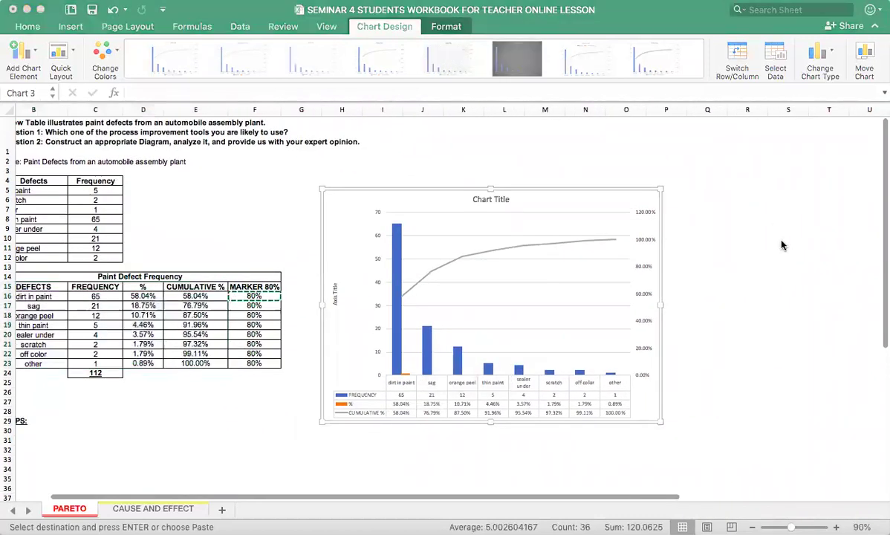
Label the vertical axis title "No. of defects"
{"action": "left_click", "coordinate": [335, 295]}
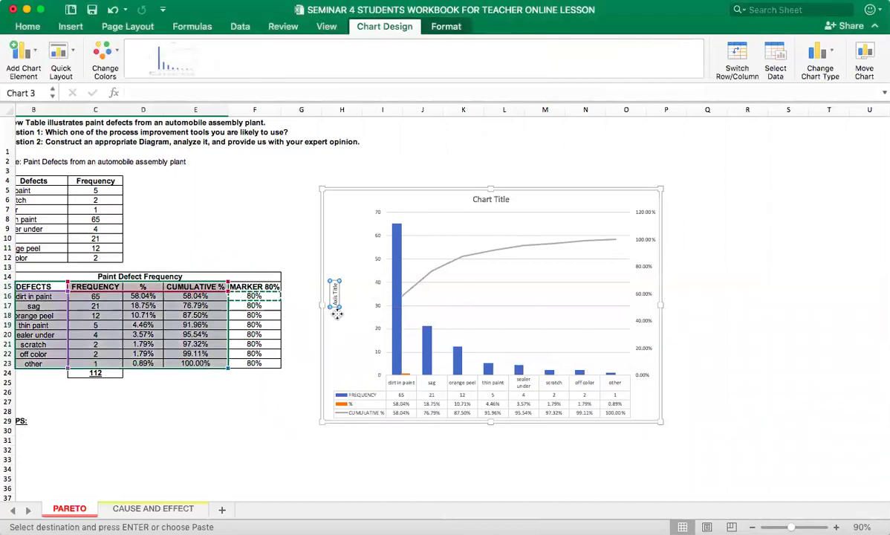
{"action": "double_click", "coordinate": [334, 294]}
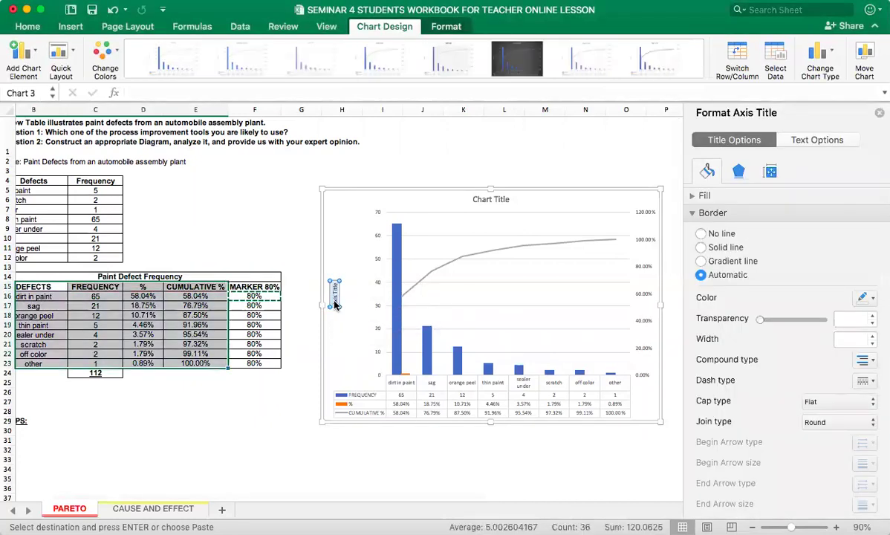
{"action": "type", "text": "Number of defe"}
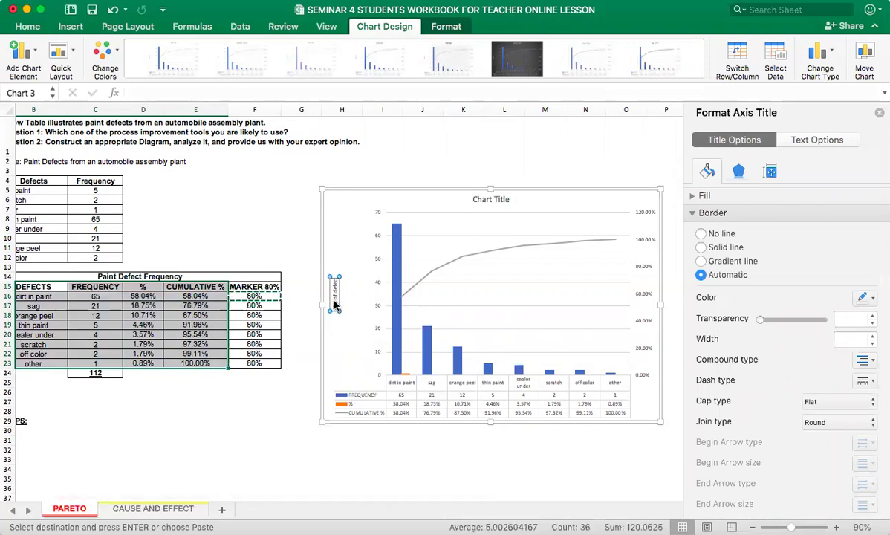
{"action": "type", "text": "cts"}
Replace the placeholder chart title with "Pareto Diagram: Paint Defects"
{"action": "left_click", "coordinate": [508, 199]}
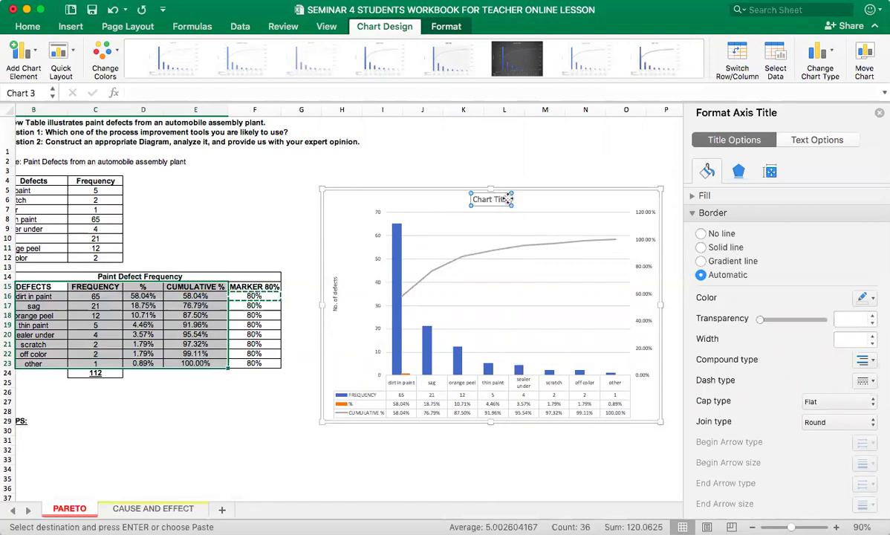
{"action": "left_click_drag", "start_coordinate": [510, 199], "coordinate": [473, 200]}
{"action": "key", "text": "BackSpace"}
{"action": "type", "text": "Pareto Diagra"}
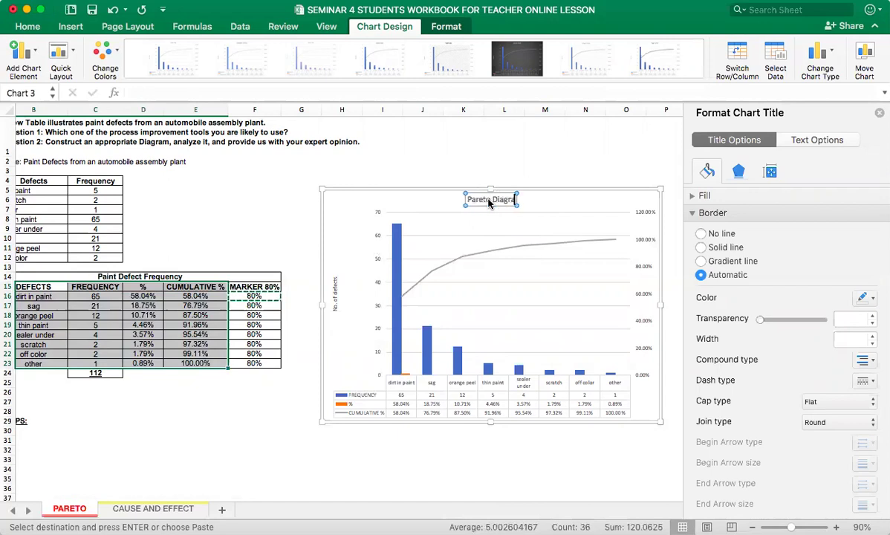
{"action": "type", "text": "m: Paint"}
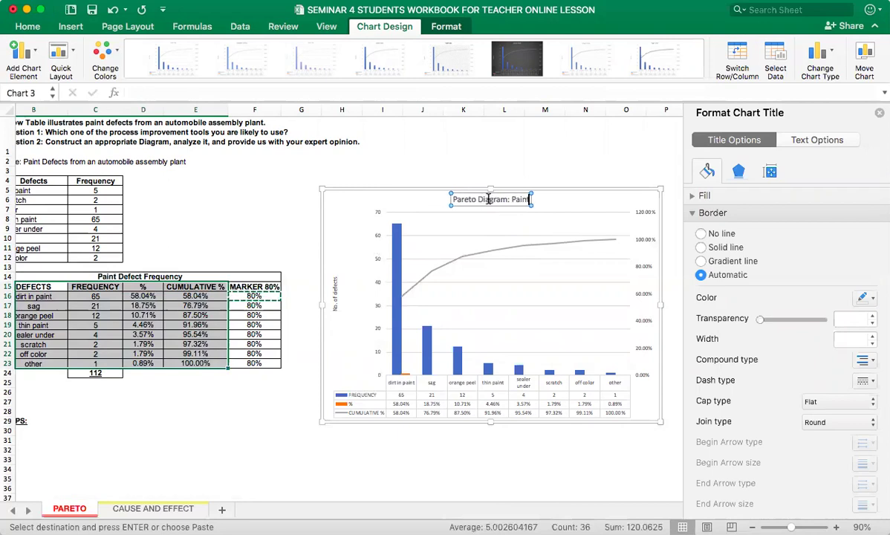
{"action": "type", "text": " Defects"}
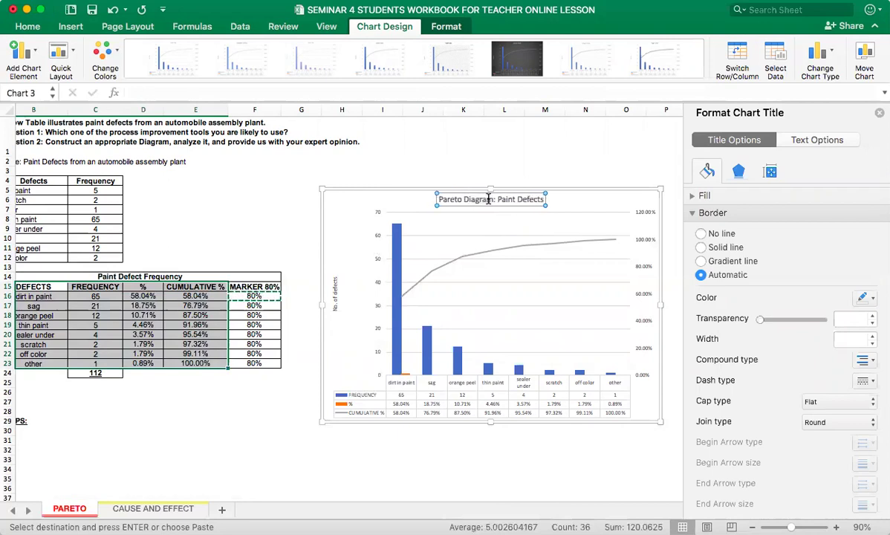
{"action": "triple_click", "coordinate": [517, 201]}
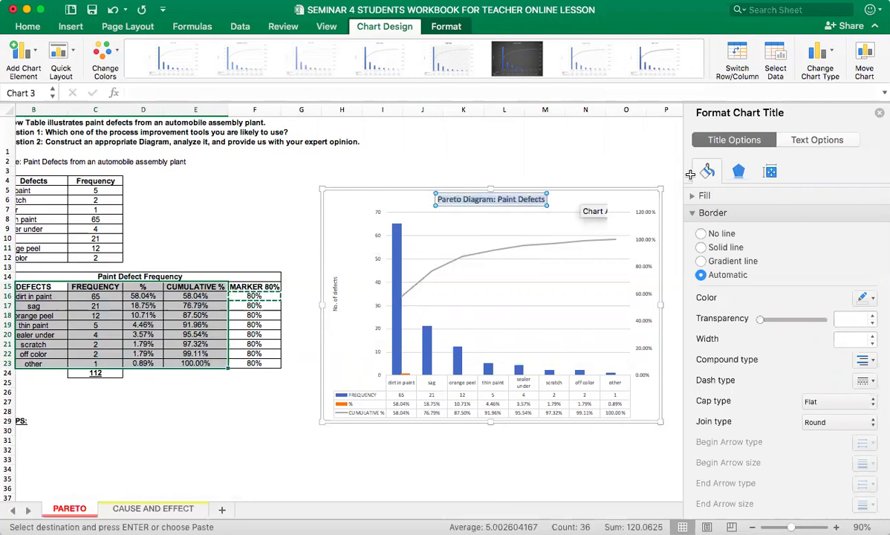
{"action": "left_click", "coordinate": [880, 112]}
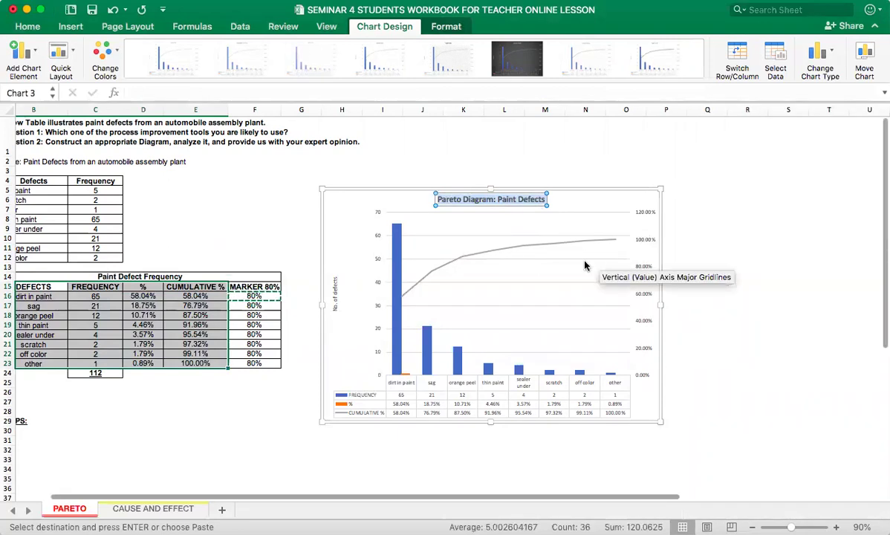
{"action": "left_click", "coordinate": [254, 334]}
Copy the MARKER 80% values F16:F23 into the chart as a new flat marker series
{"action": "left_click_drag", "start_coordinate": [273, 295], "coordinate": [269, 363]}
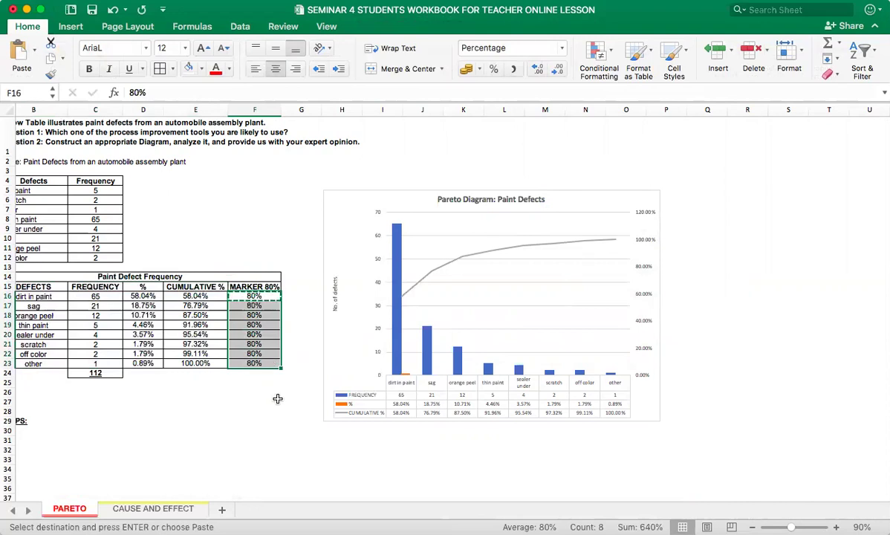
{"action": "left_click", "coordinate": [350, 207]}
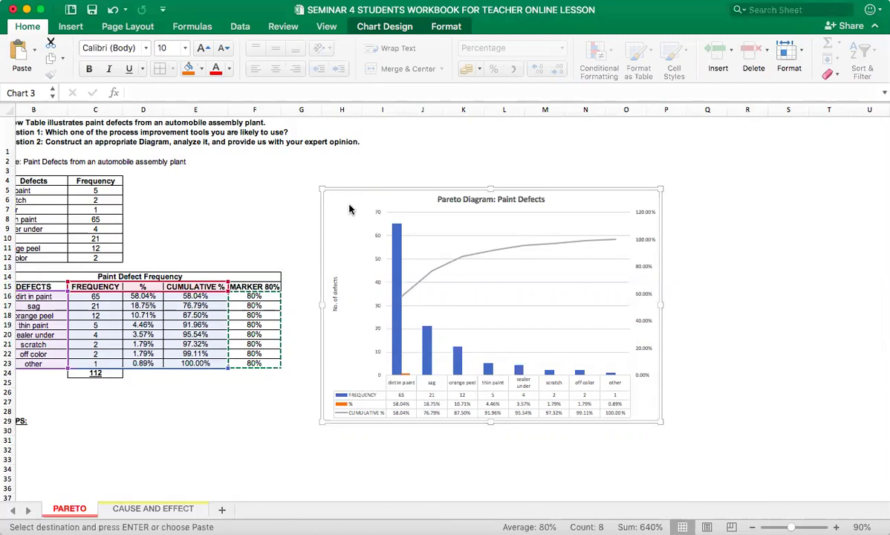
{"action": "key", "text": "super+v"}
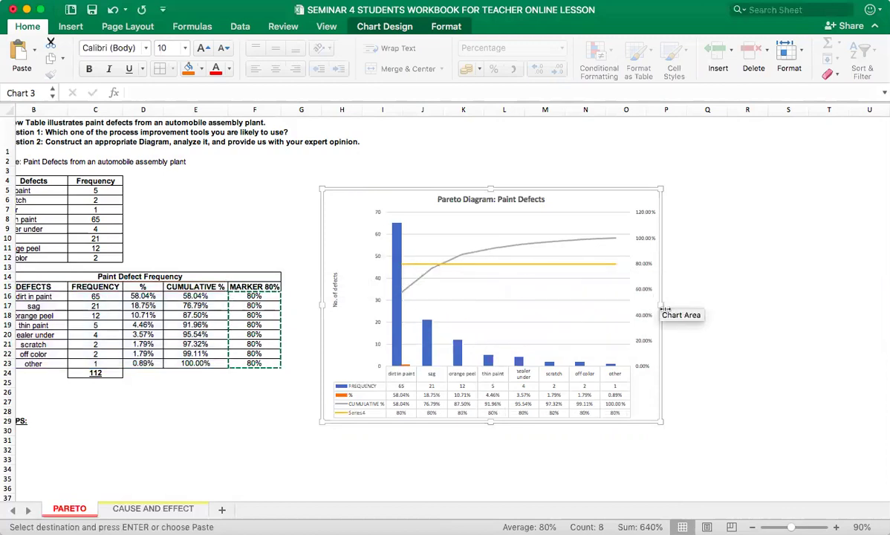
{"action": "scroll", "coordinate": [668, 326], "scroll_direction": "up", "scroll_amount": 3}
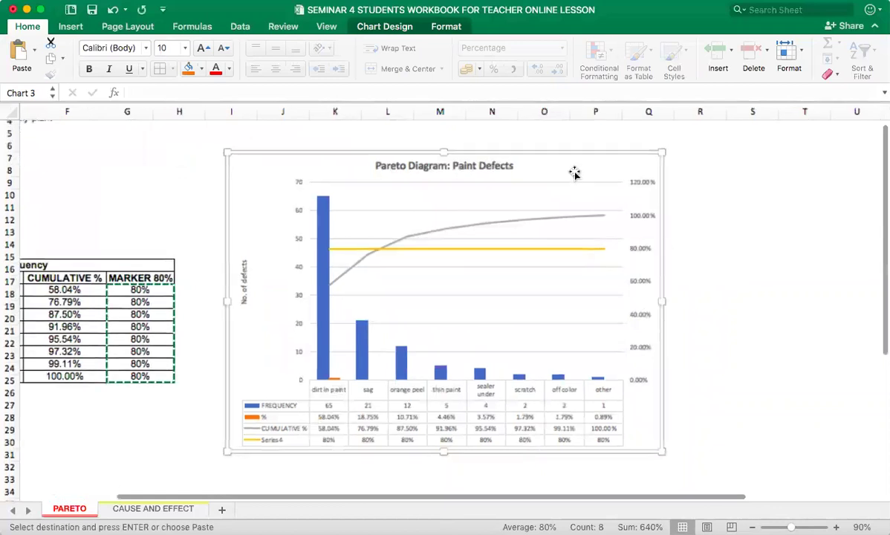
Apply the dark chart style from the Chart Design styles
{"action": "scroll", "coordinate": [574, 174], "scroll_direction": "up", "scroll_amount": 3}
{"action": "scroll", "coordinate": [575, 173], "scroll_direction": "left", "scroll_amount": 2}
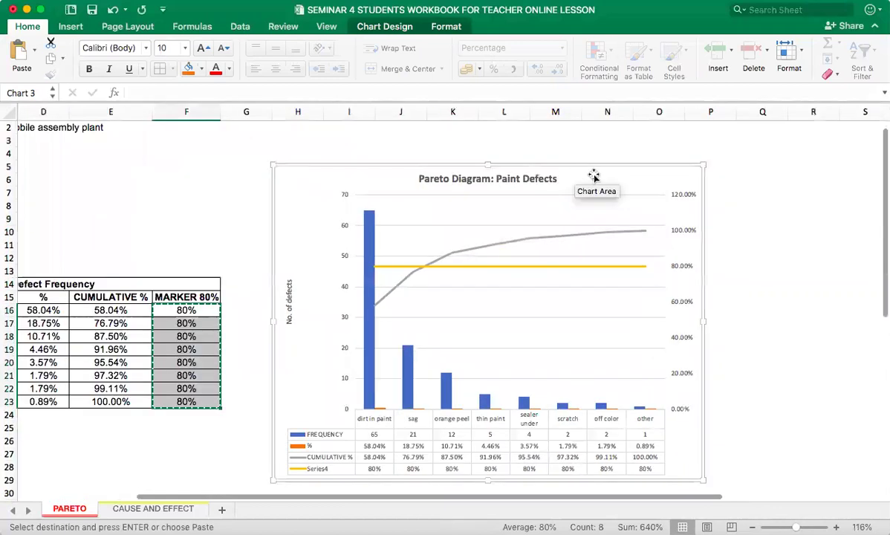
{"action": "left_click", "coordinate": [394, 27]}
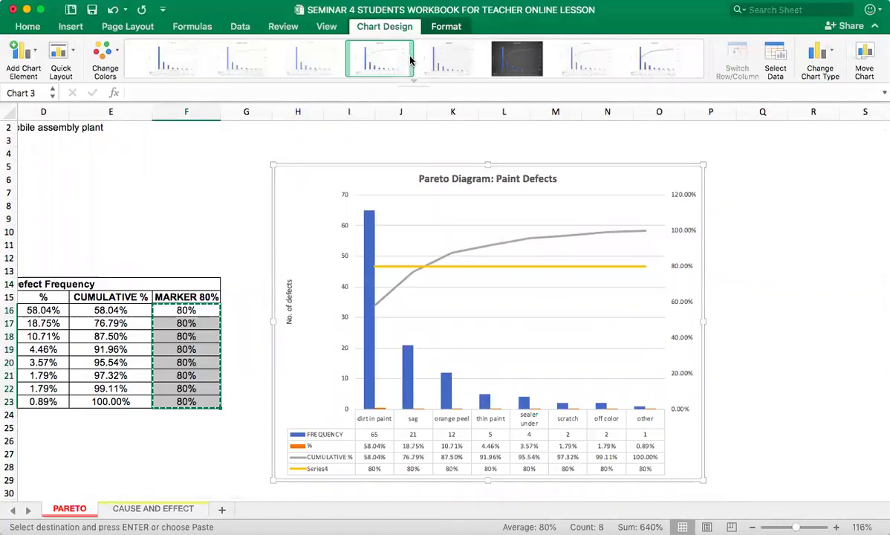
{"action": "left_click", "coordinate": [523, 61]}
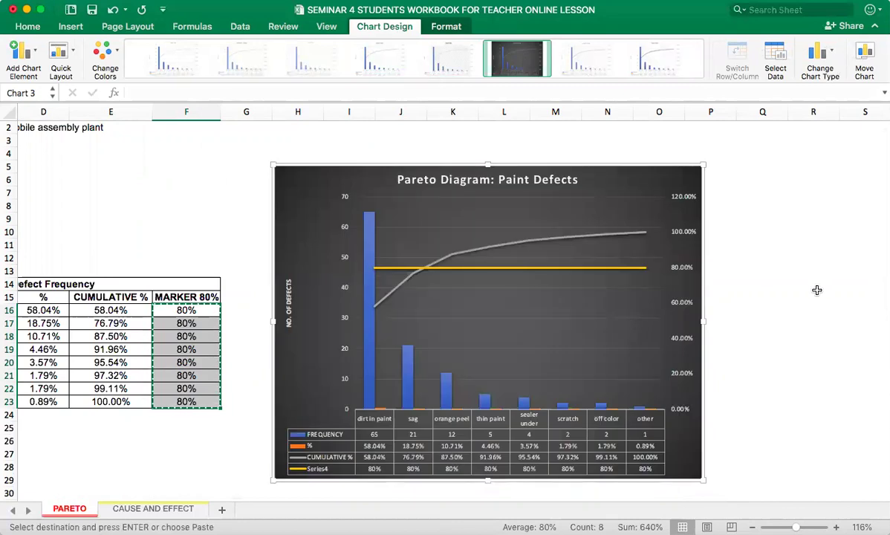
Try the plain white and hatched chart styles, then settle back on the dark style
{"action": "scroll", "coordinate": [799, 292], "scroll_direction": "down", "scroll_amount": 2}
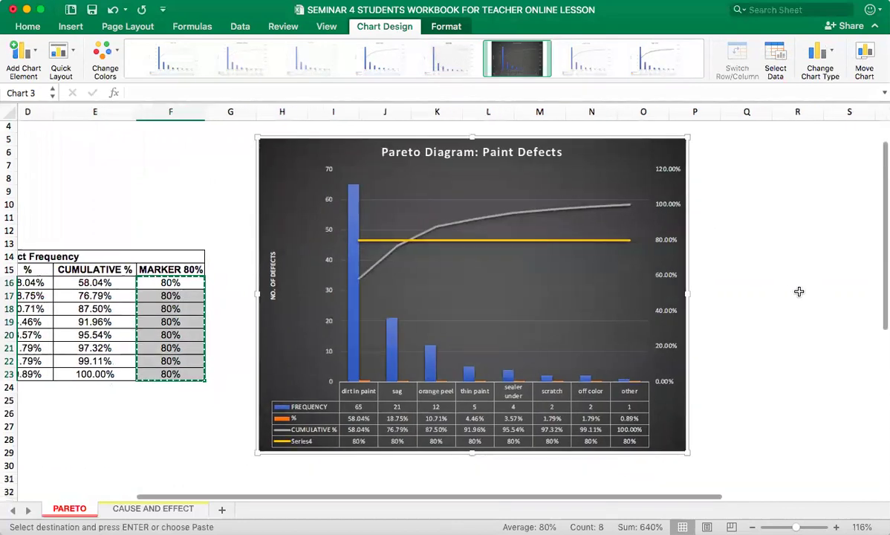
{"action": "left_click", "coordinate": [414, 81]}
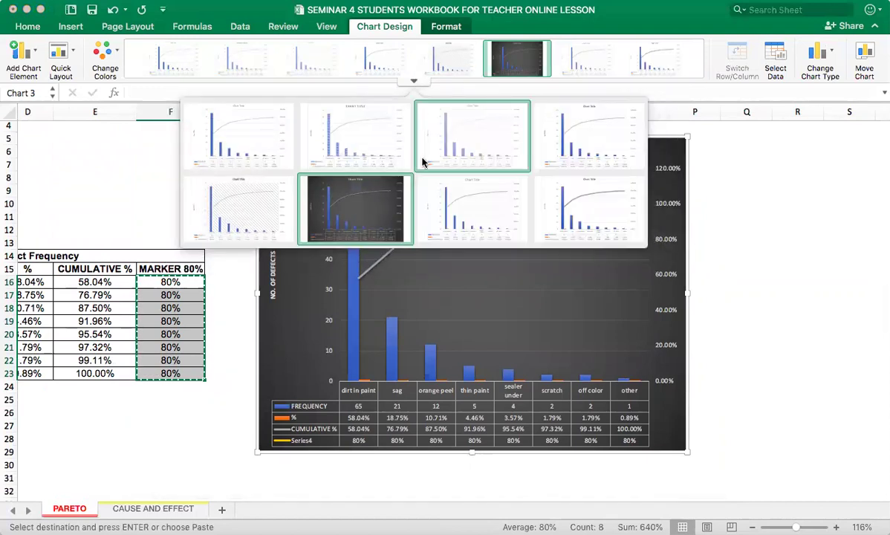
{"action": "left_click", "coordinate": [585, 217]}
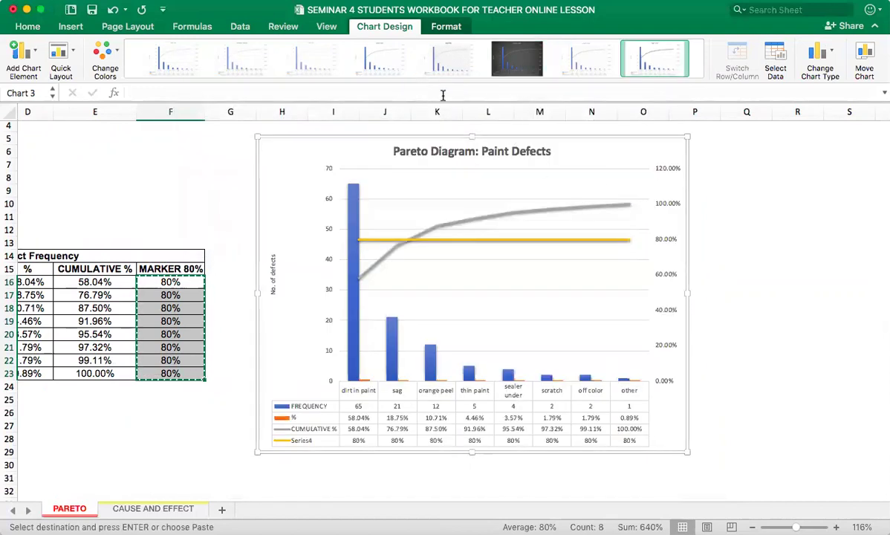
{"action": "left_click", "coordinate": [414, 81]}
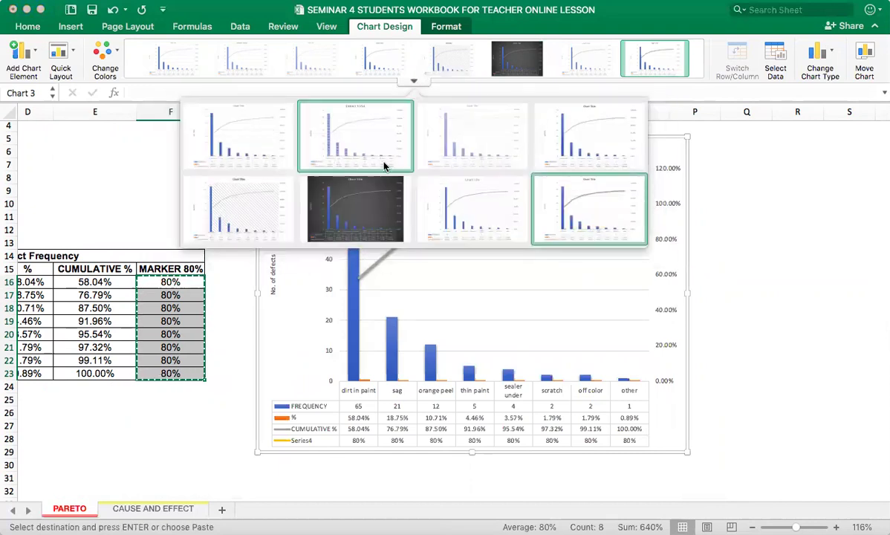
{"action": "left_click", "coordinate": [262, 195]}
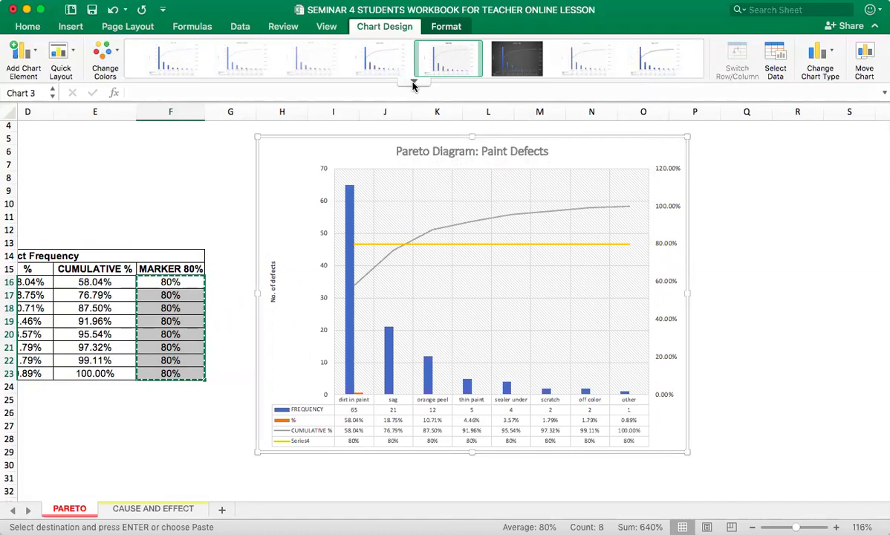
{"action": "left_click", "coordinate": [414, 82]}
{"action": "left_click", "coordinate": [338, 188]}
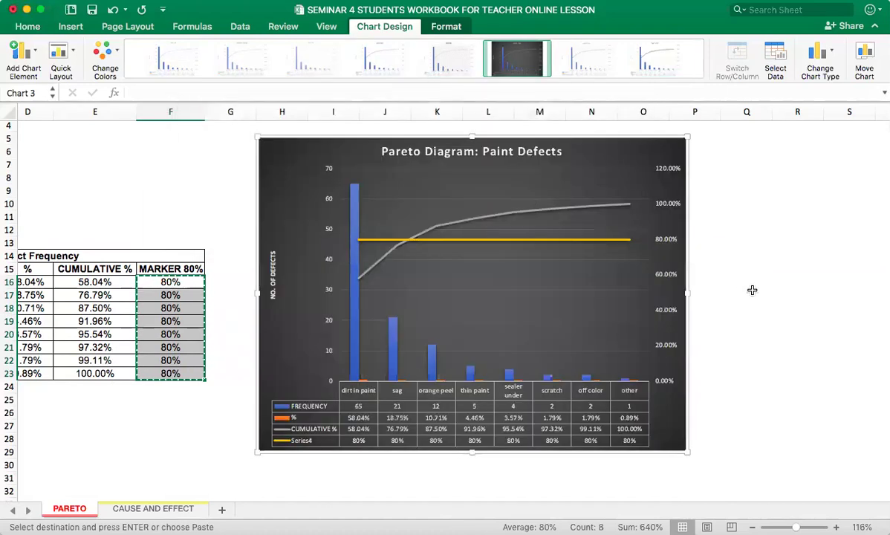
{"action": "scroll", "coordinate": [752, 290], "scroll_direction": "right", "scroll_amount": 2}
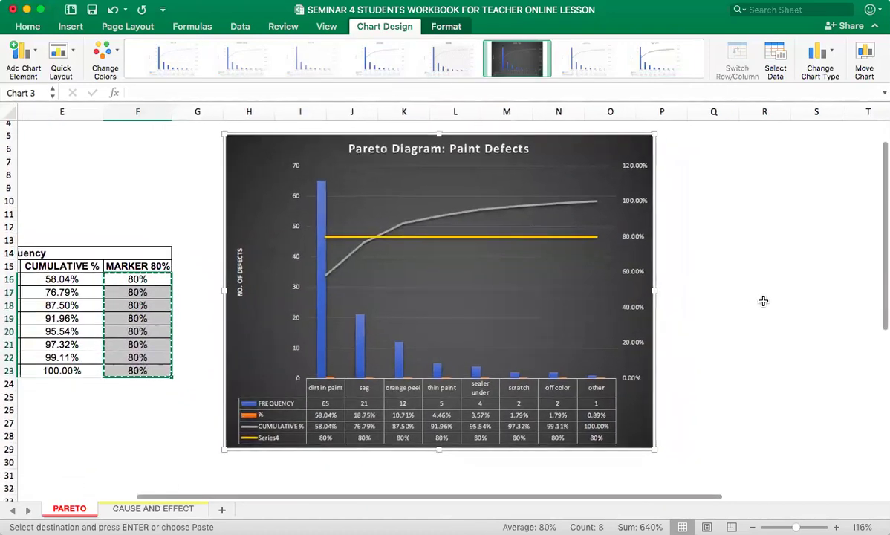